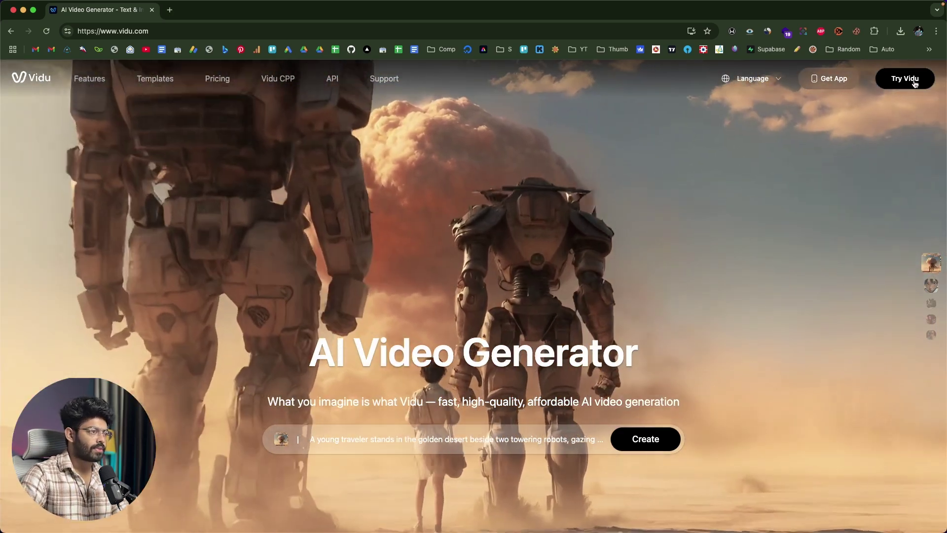
Open the Reference to Video creator and choose the Vidu Q1 model
left_click(905, 79)
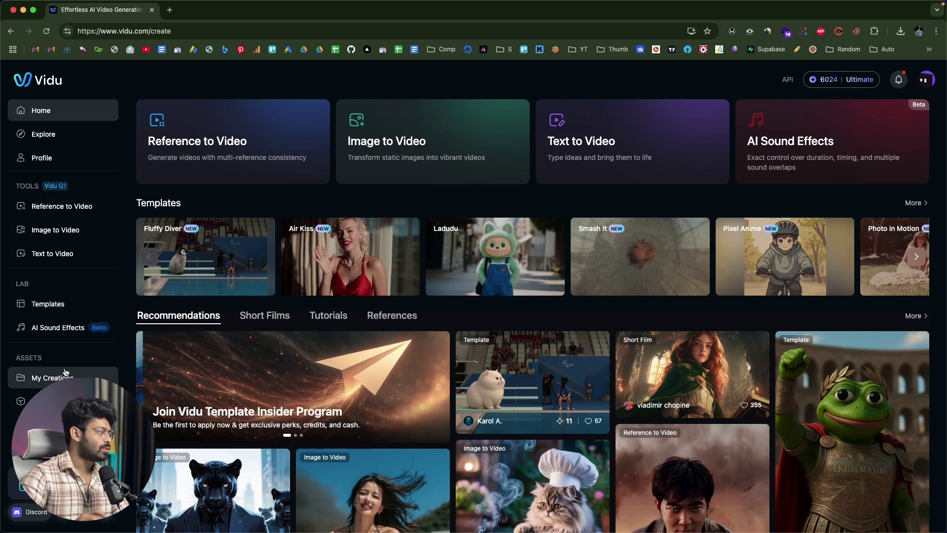
left_click(75, 212)
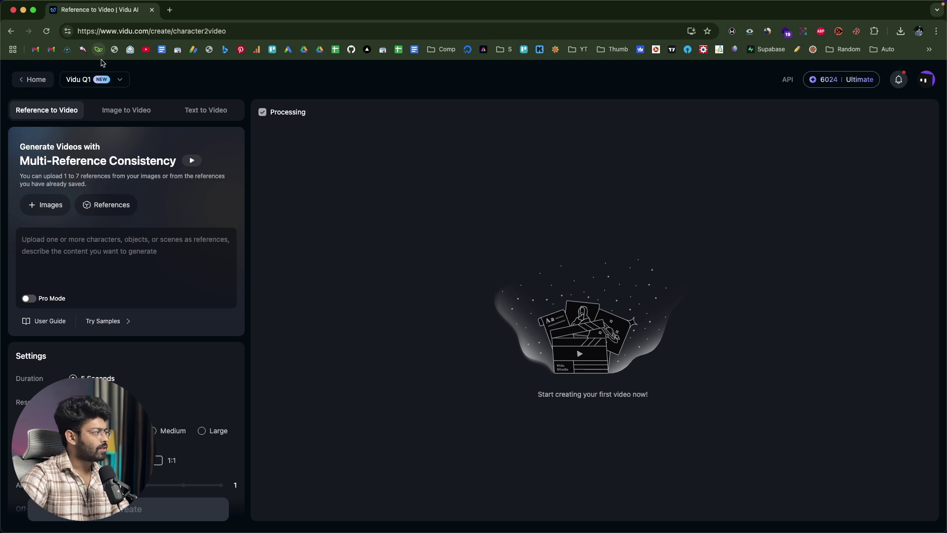
left_click(124, 79)
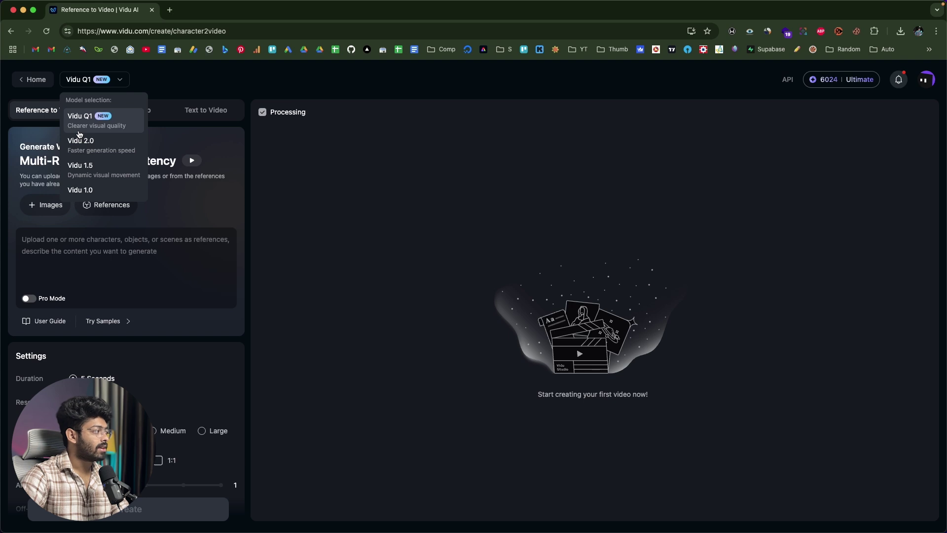
left_click(96, 125)
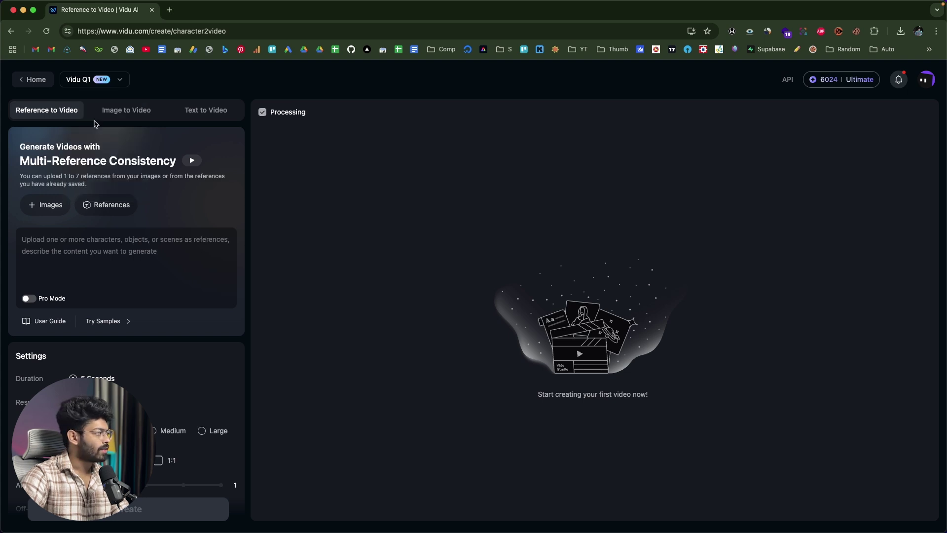
Preview Astro.png from the Vidu folder and upload it as the first reference image
left_click(79, 250)
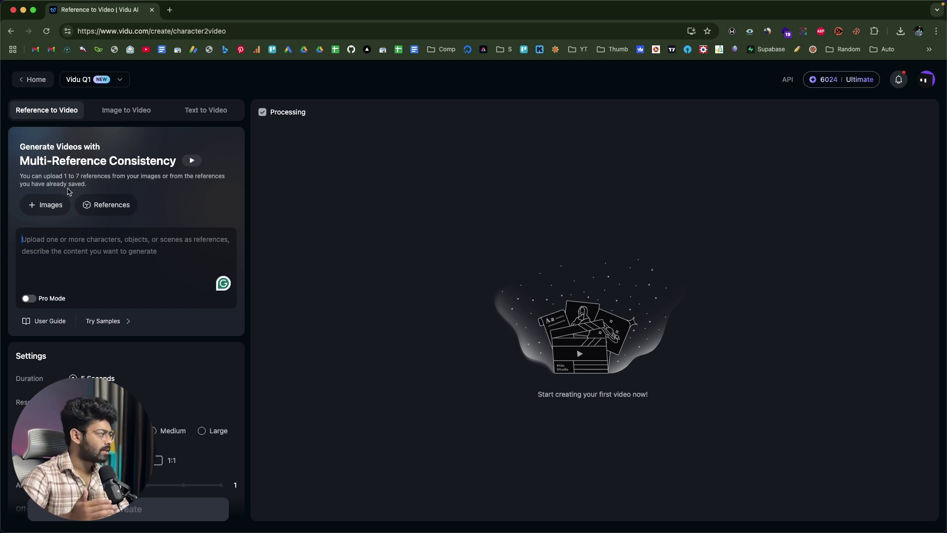
left_click(53, 206)
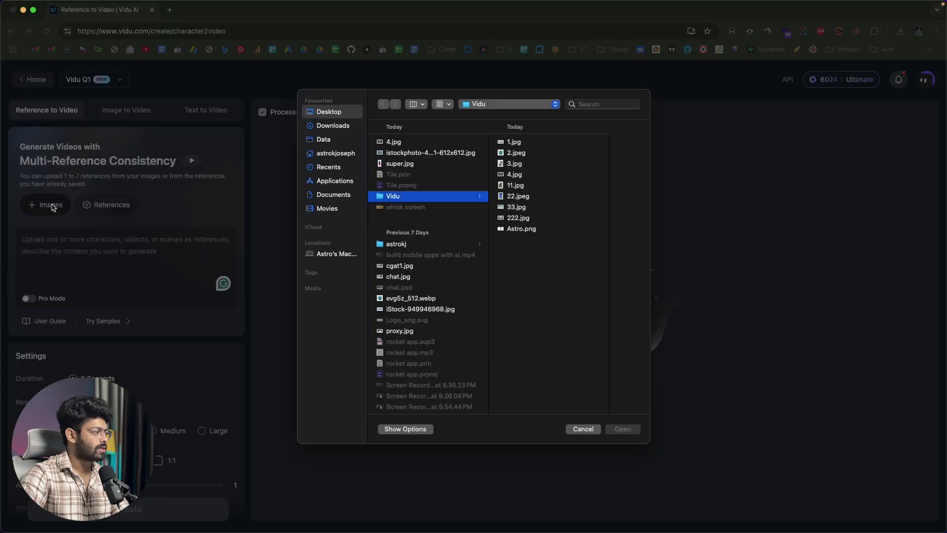
left_click(521, 230)
key("space")
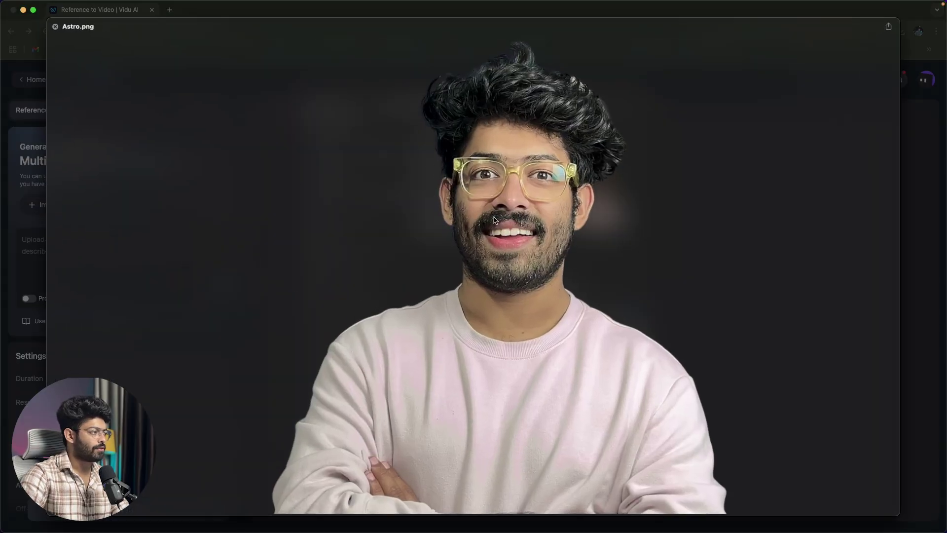
key("space")
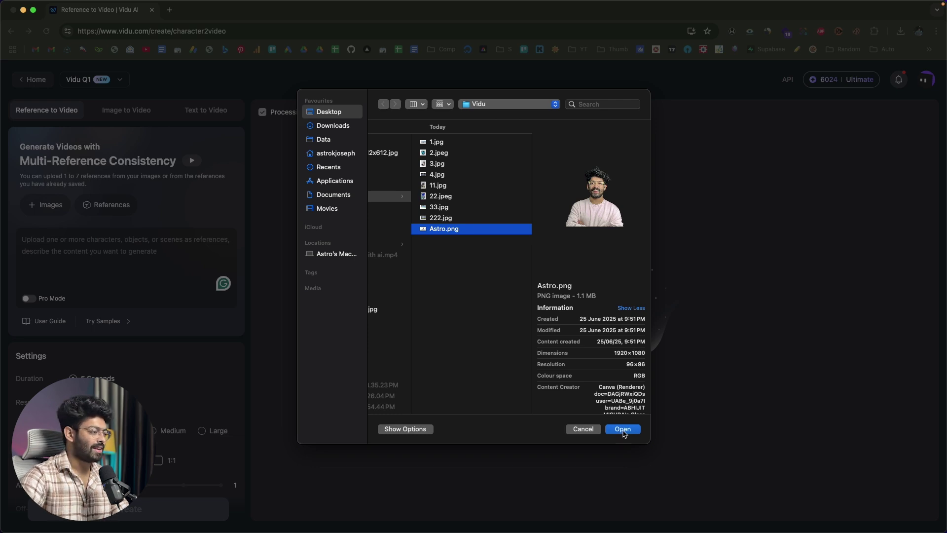
left_click(623, 429)
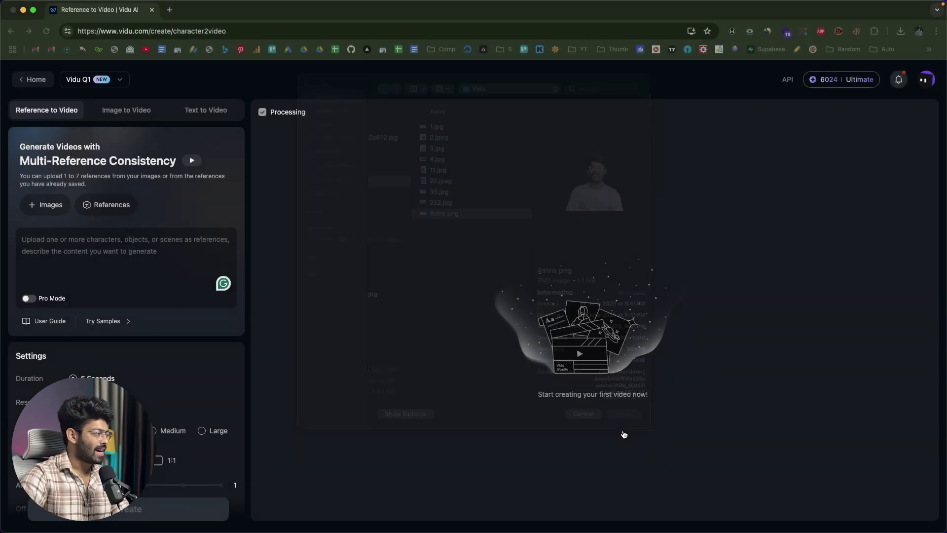
Continue the prompt after the image1 tag with "doing some serioud science epxeriment at"
left_click(118, 234)
type("doing some se")
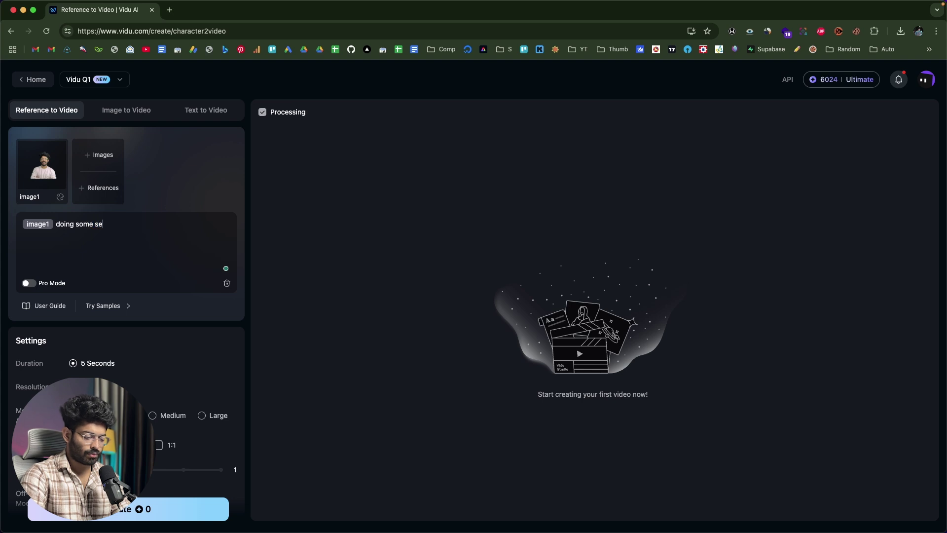
type("rioud sci")
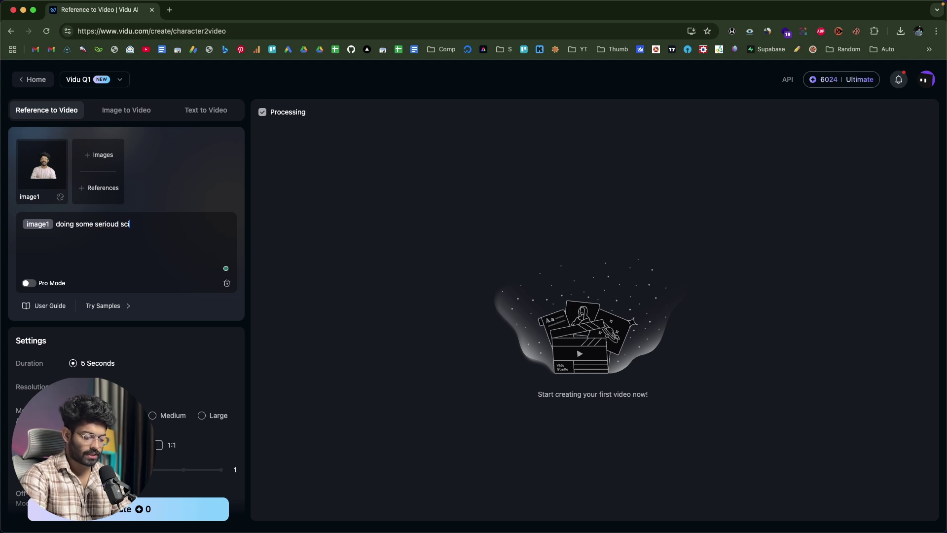
type("ence epxeriment")
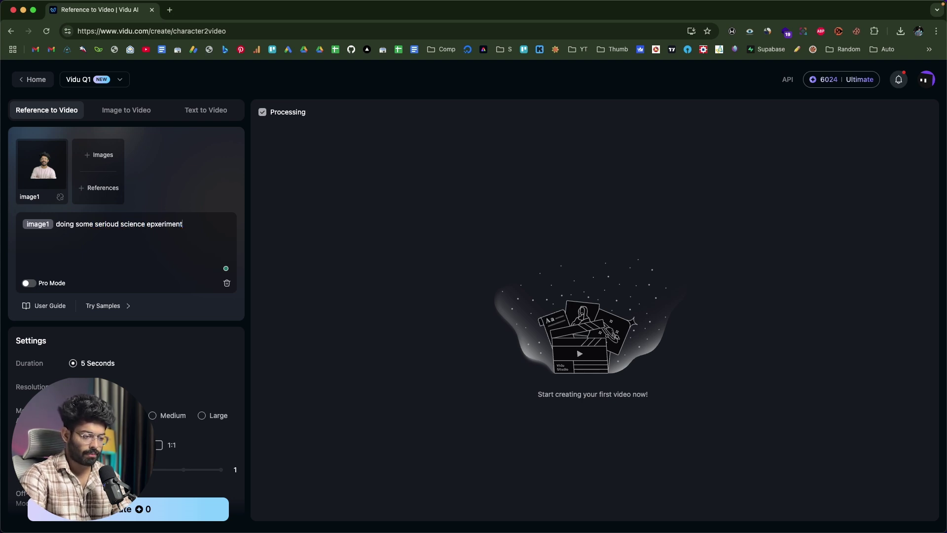
type(" at")
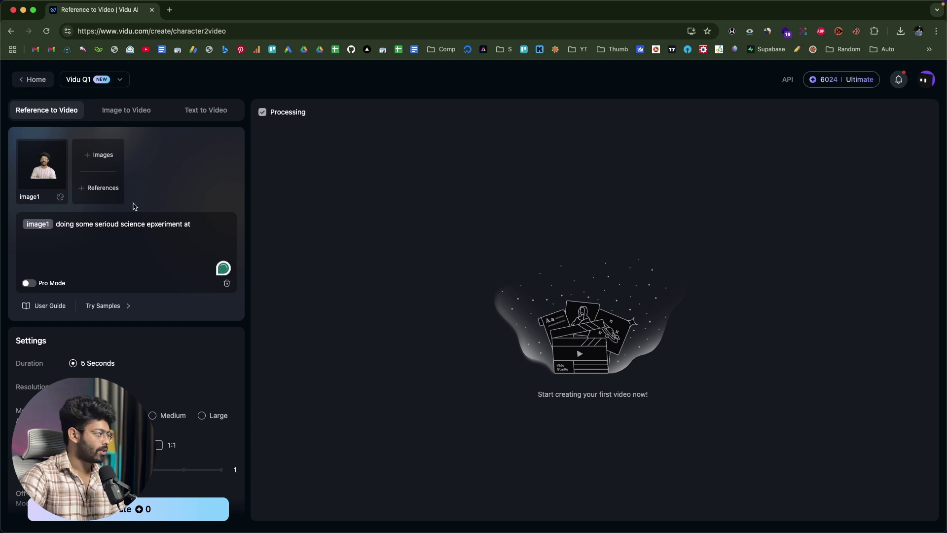
Preview the laboratory picture 1.jpg and upload it as the second reference image at the end of the prompt
left_click(101, 159)
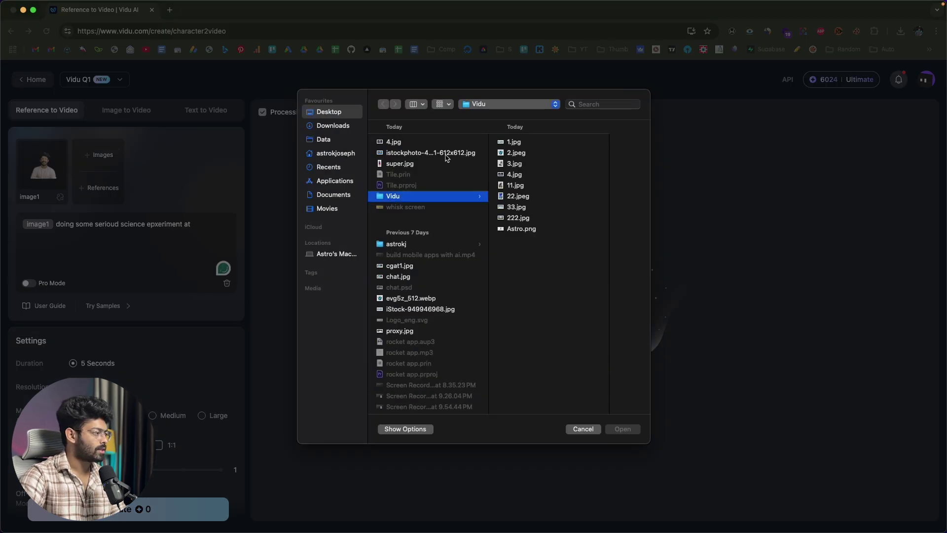
left_click(516, 152)
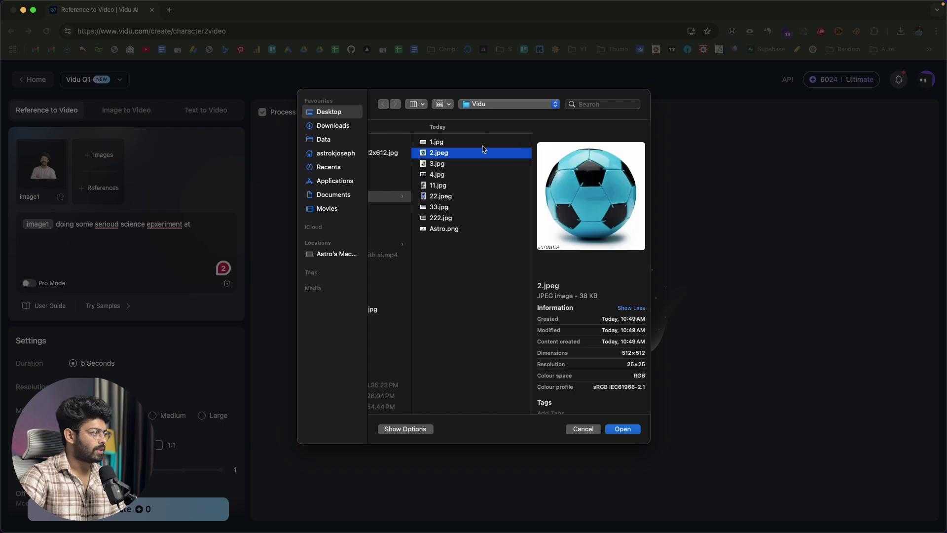
left_click(484, 143)
key("space")
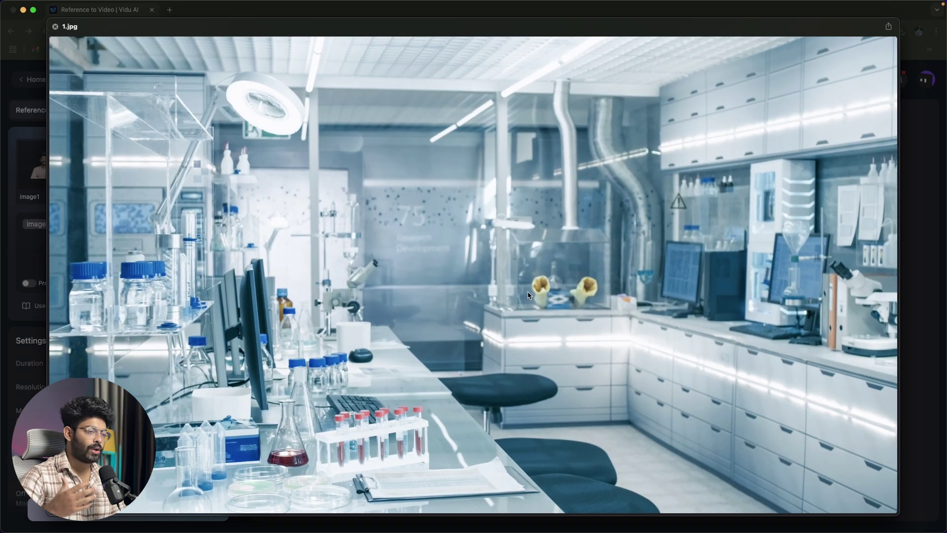
key("space")
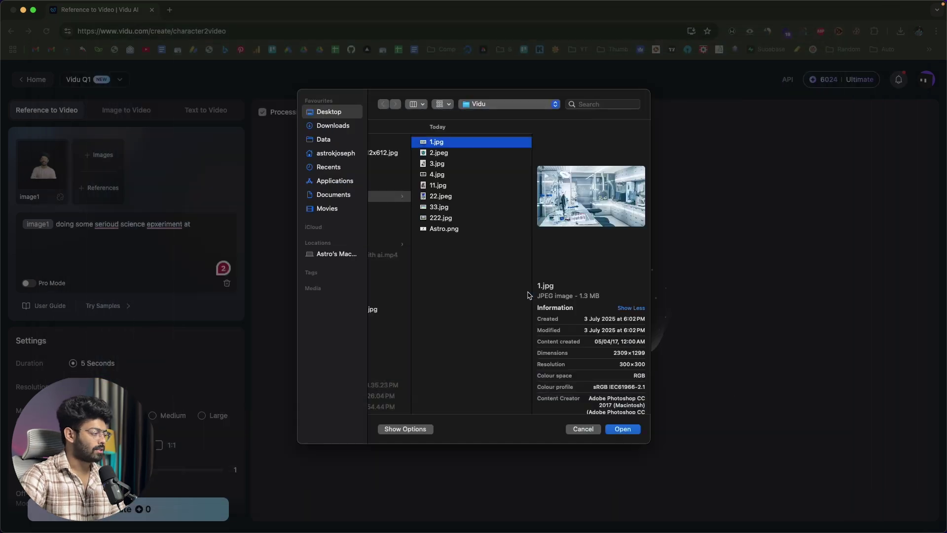
left_click(629, 429)
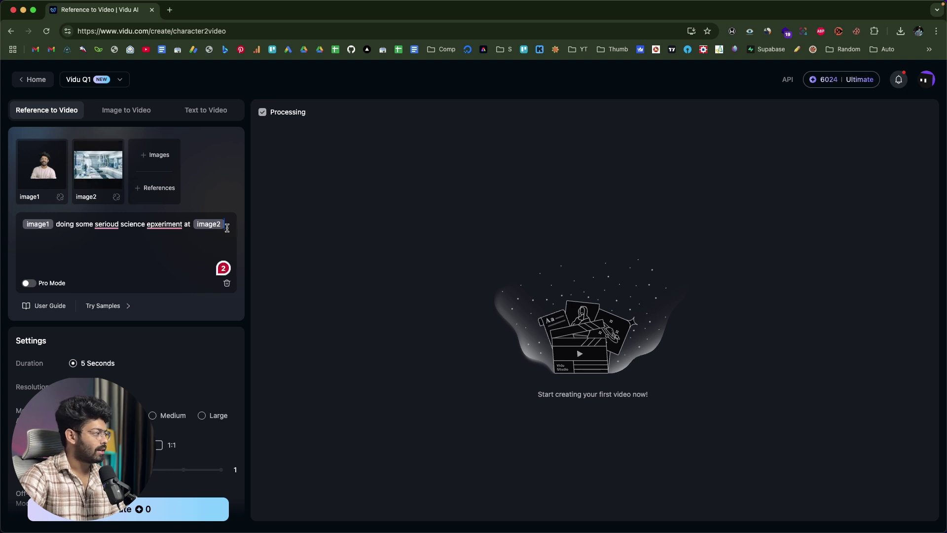
Add "and" to the prompt and upload the robot picture 11.jpg as the third reference image
type("and")
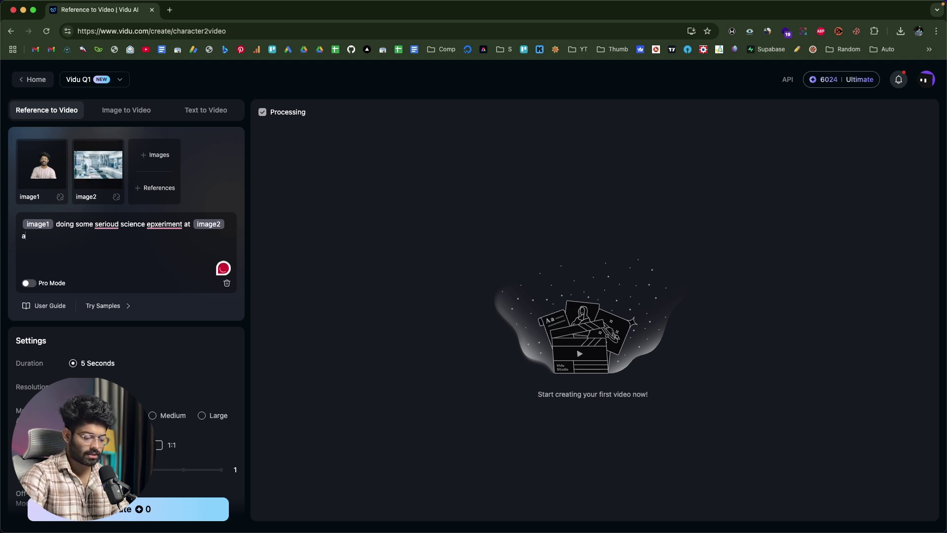
left_click(157, 161)
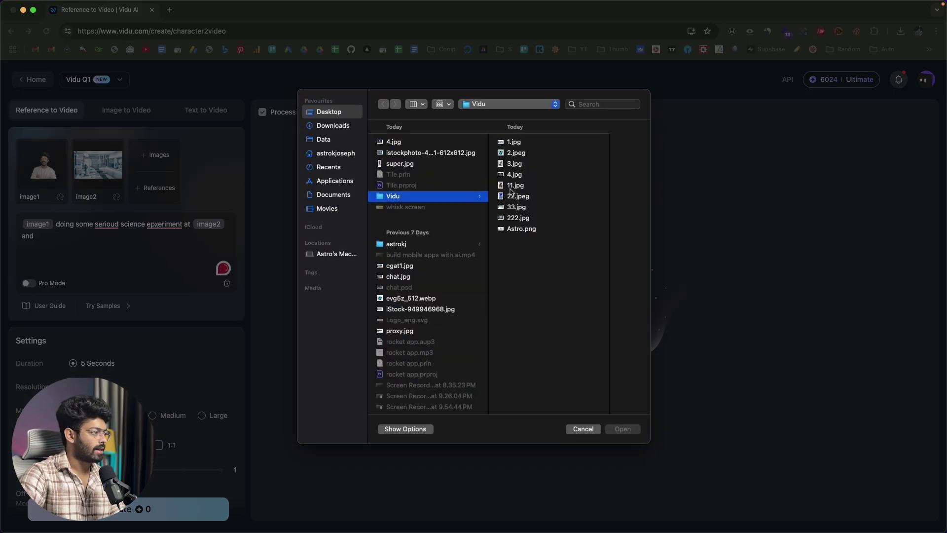
left_click(510, 189)
key("space")
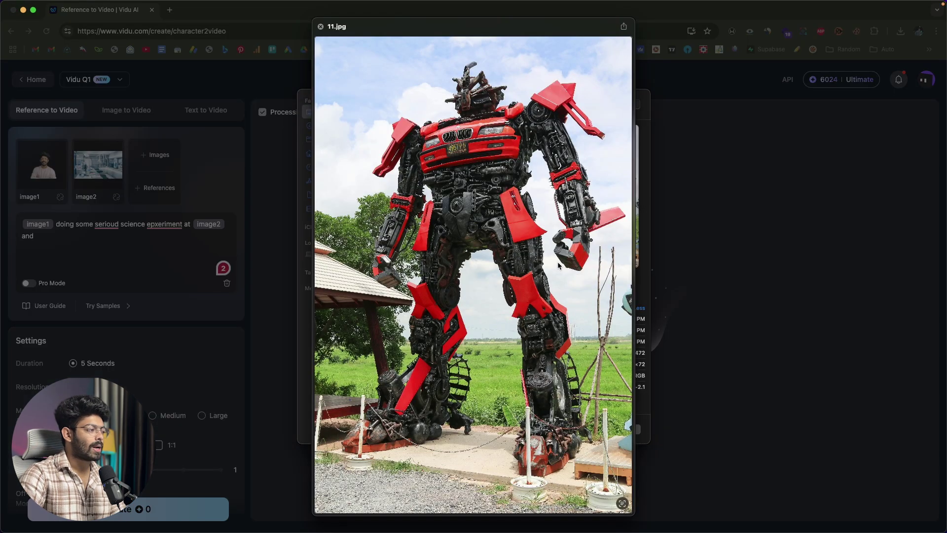
key("space")
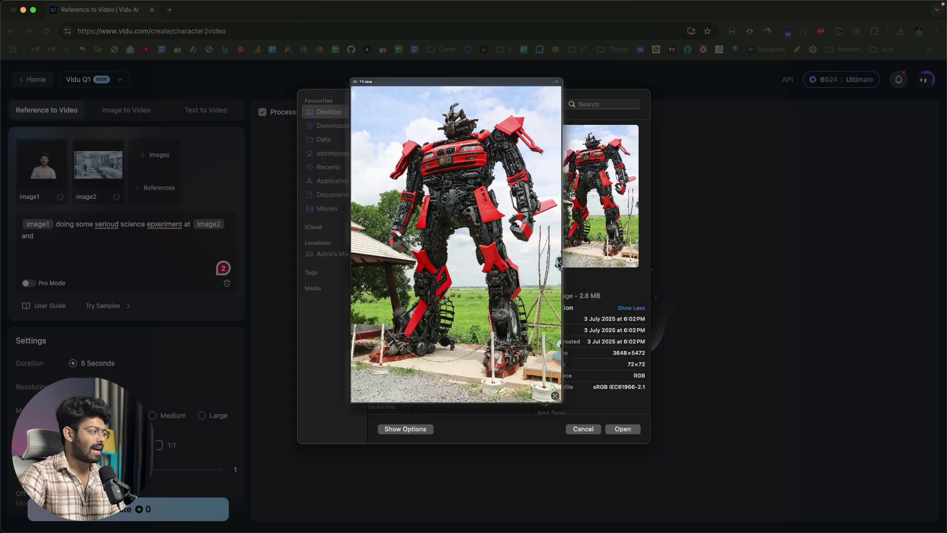
left_click(623, 429)
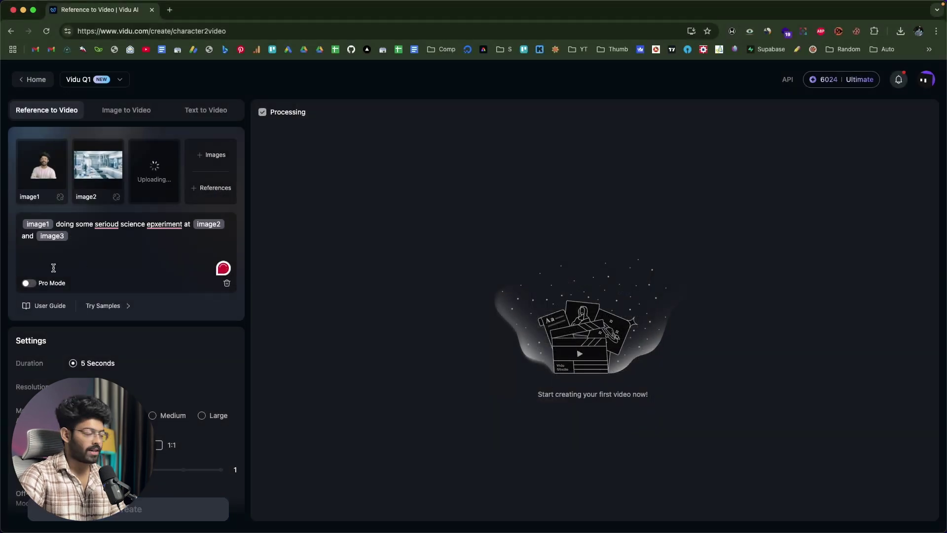
Finish the prompt with "helping him" and correct the misspelled words to "serious" and "experiment"
type("helping him")
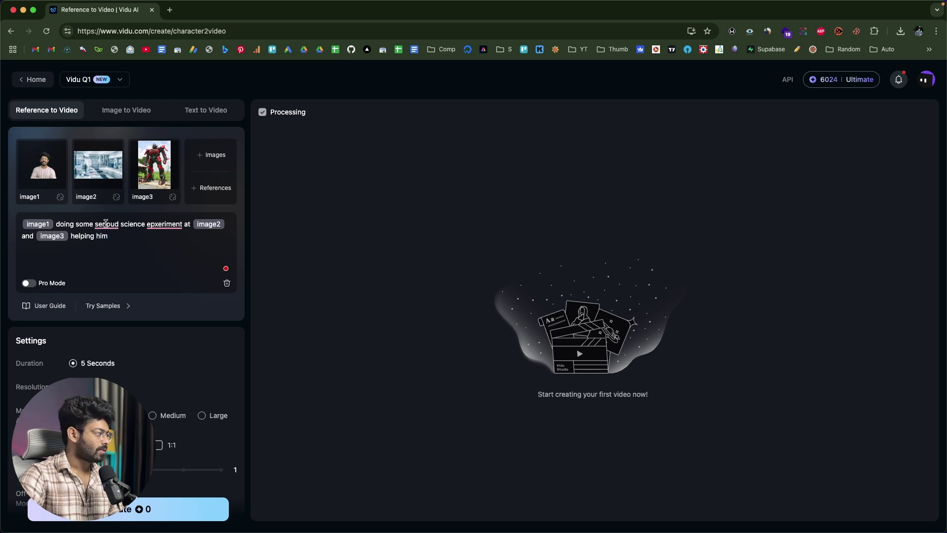
mouse_move(106, 224)
left_click(106, 242)
mouse_move(158, 226)
left_click(159, 250)
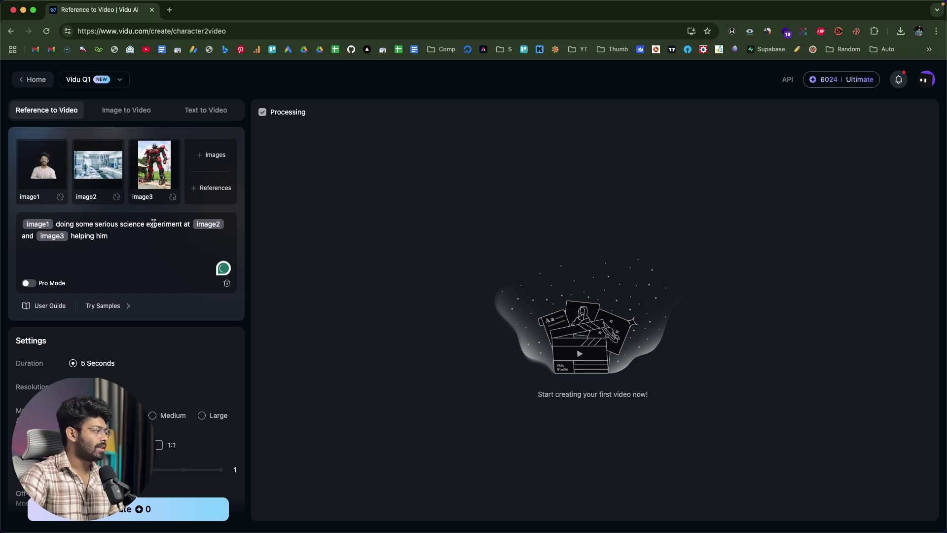
Review the video generation settings and the library of saved references without changing anything
mouse_move(75, 149)
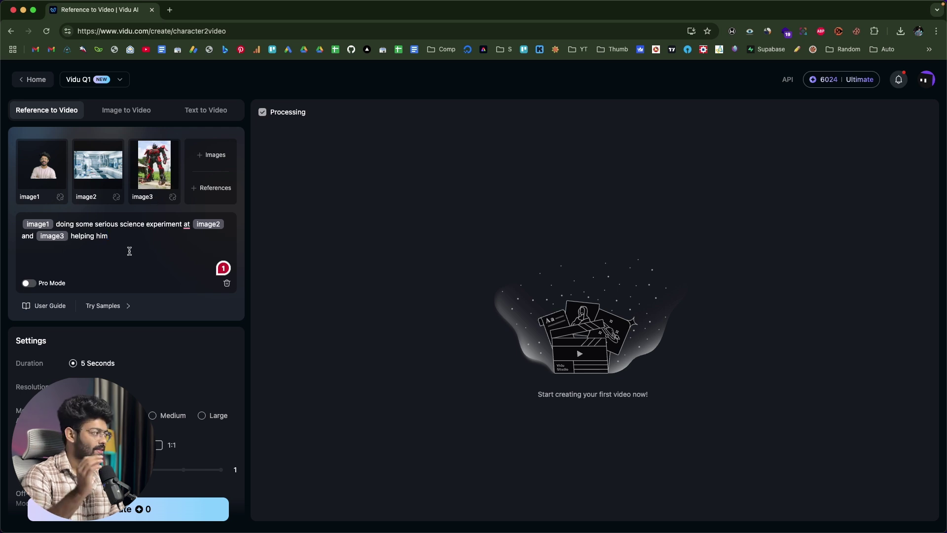
scroll(129, 251, "down", 1)
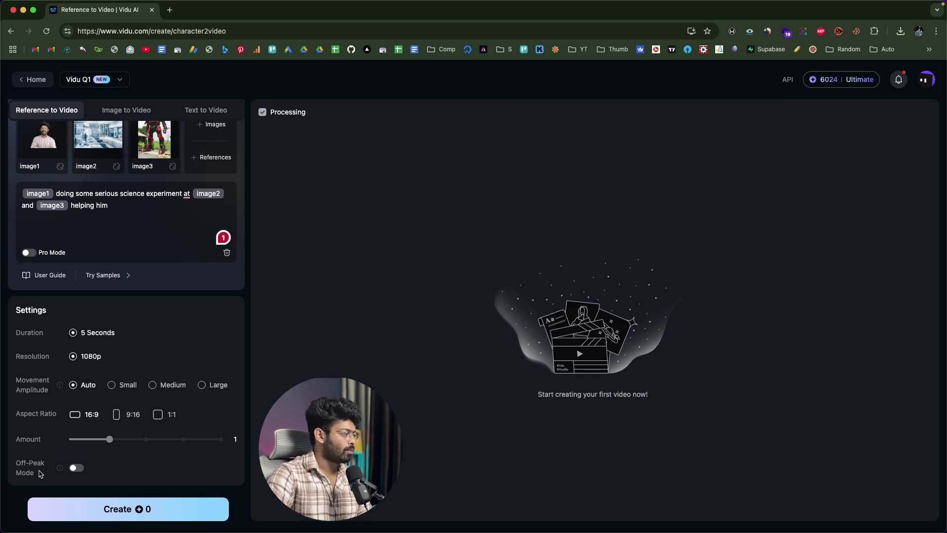
scroll(40, 473, "up", 2)
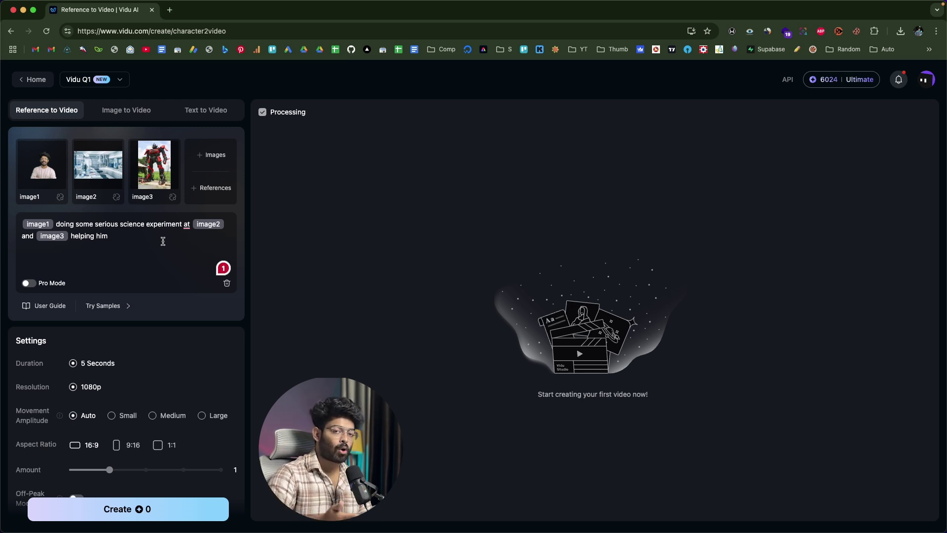
left_click(213, 190)
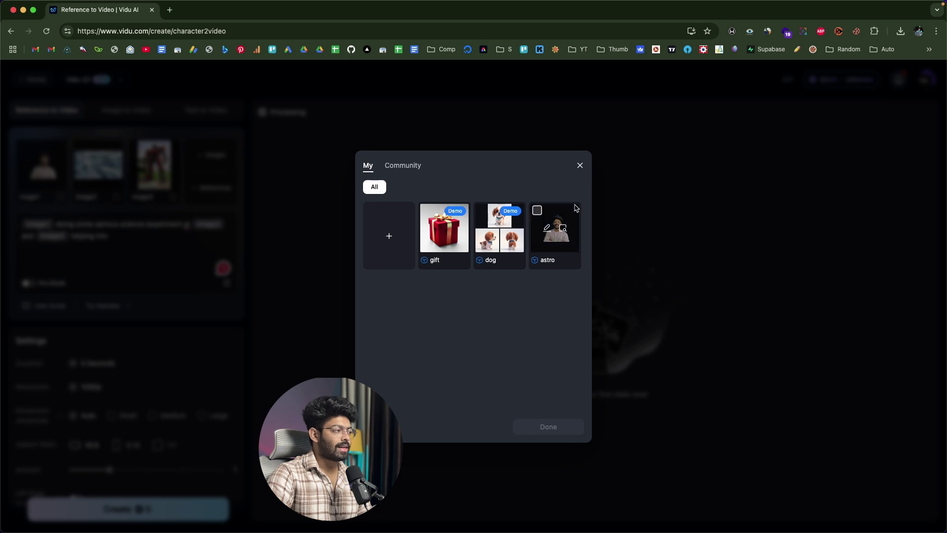
left_click(580, 167)
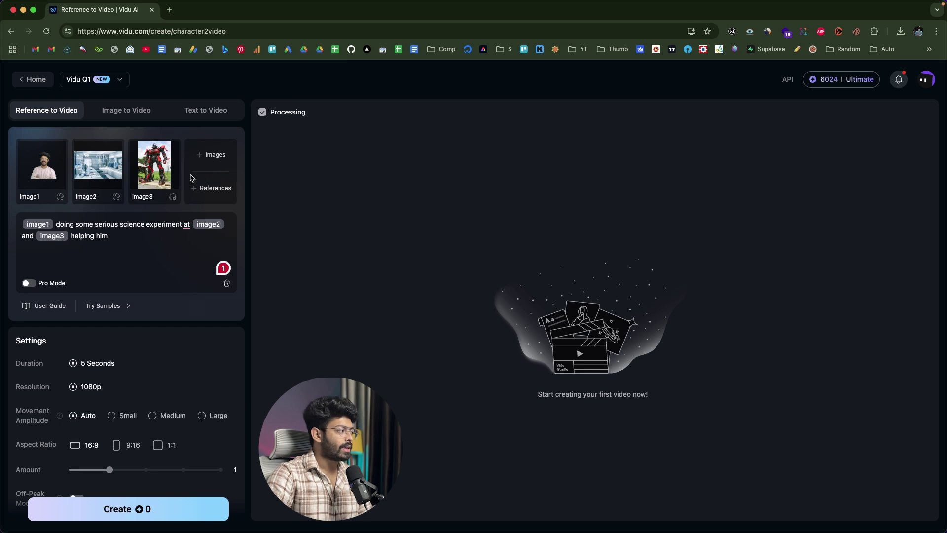
Generate the video from the three reference images and the science experiment prompt
scroll(176, 264, "down", 1)
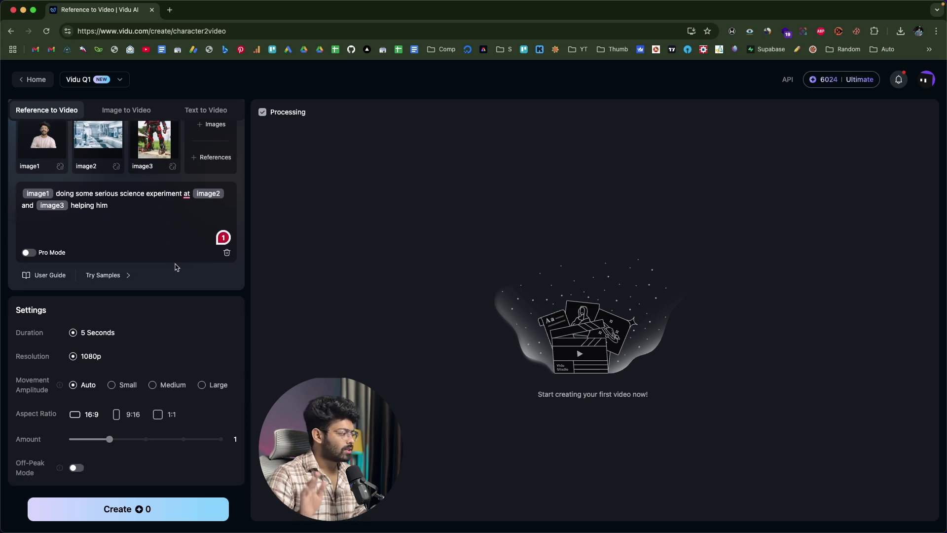
left_click(110, 501)
scroll(183, 398, "up", 1)
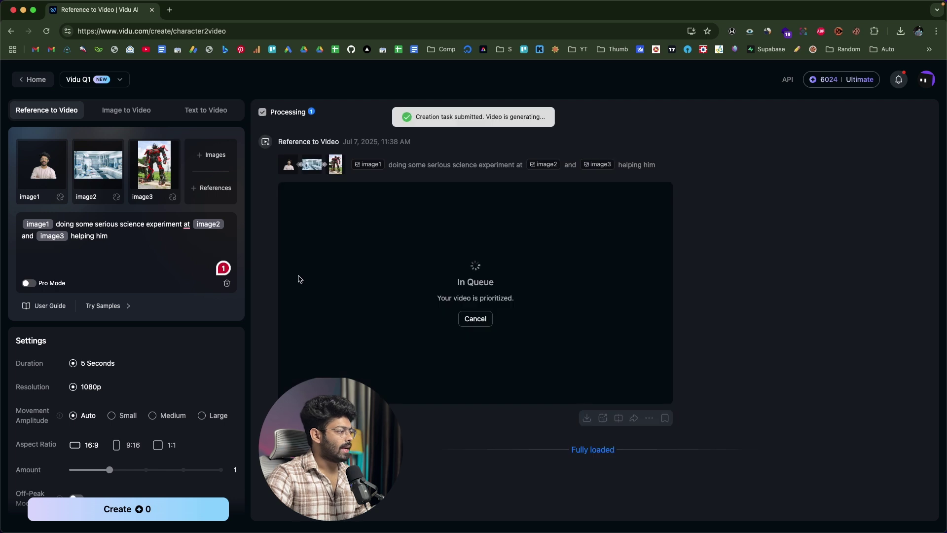
Watch the generated laboratory video and look through the earlier creations below it
mouse_move(97, 173)
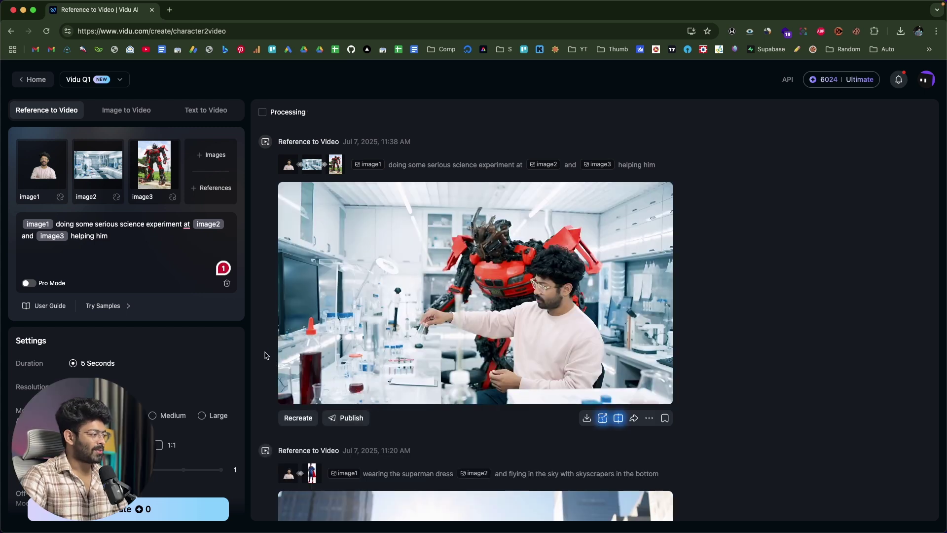
mouse_move(356, 321)
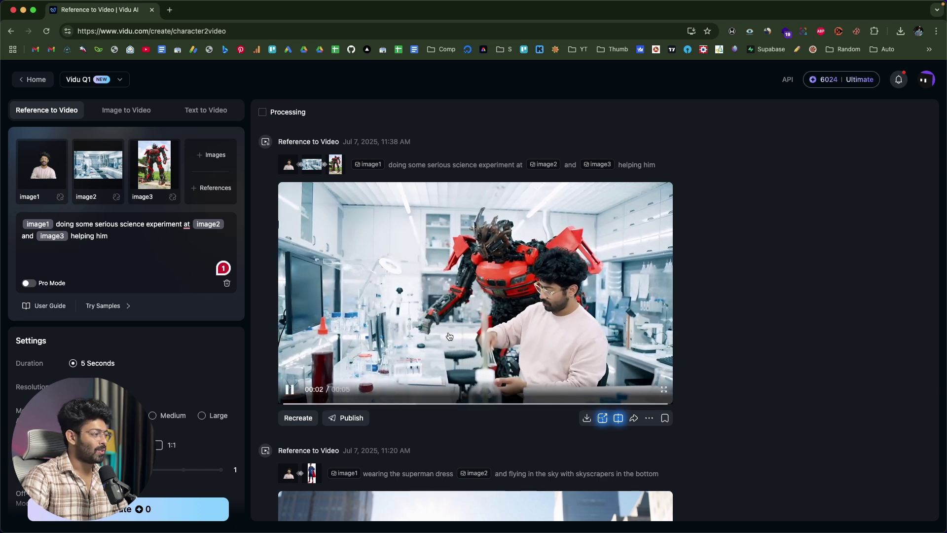
scroll(547, 310, "down", 10)
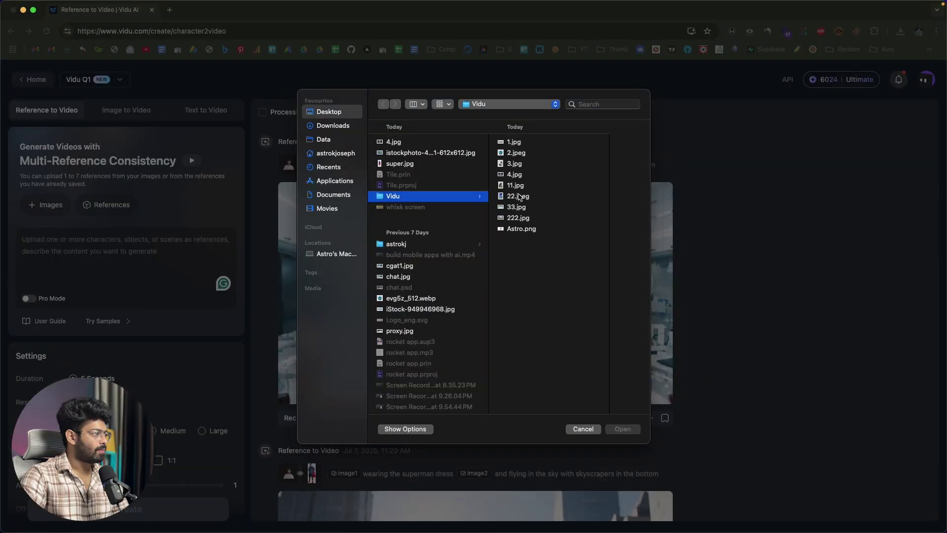
Upload Astro.png as the first reference image and begin the prompt with "playing football with" after it
double_click(521, 229)
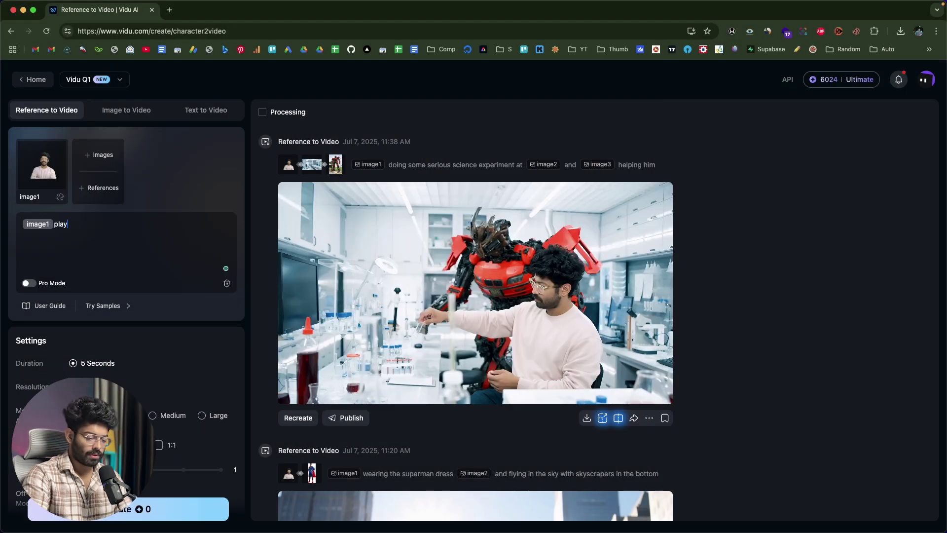
type("all with")
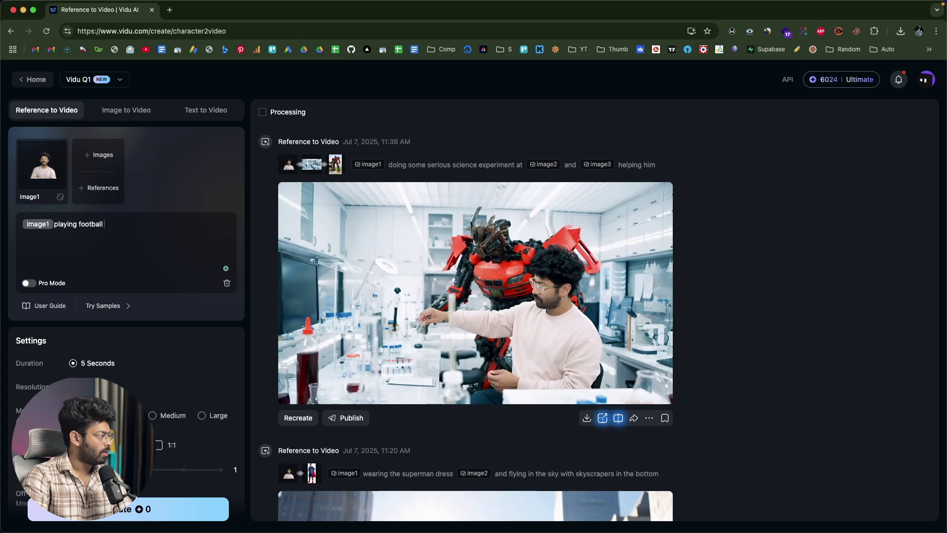
Add the blue football picture 2.jpeg as the second reference and continue the prompt with "ball along with"
left_click(99, 155)
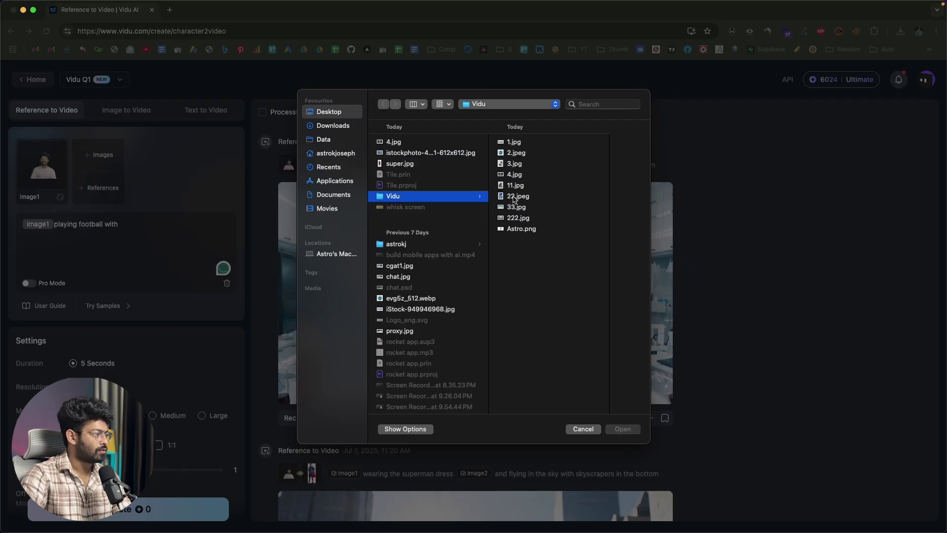
left_click(526, 153)
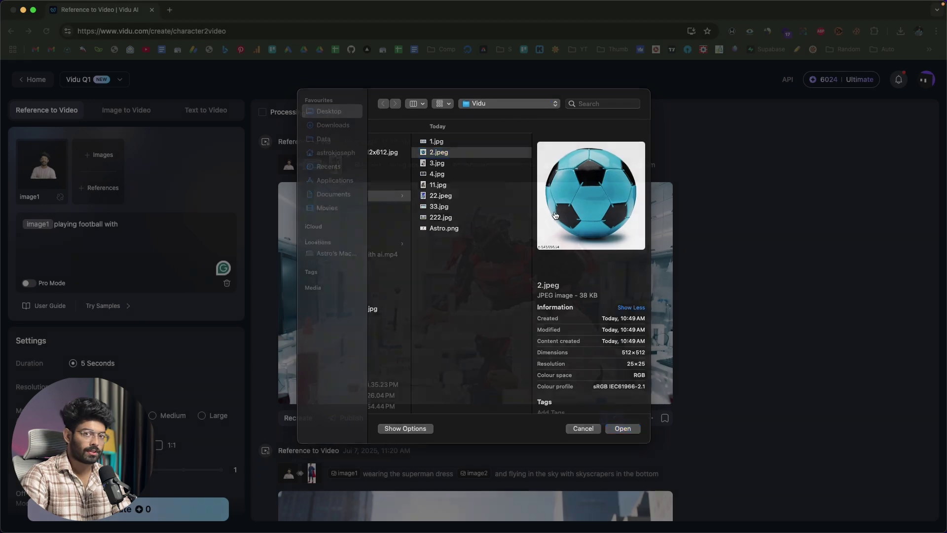
key("Return")
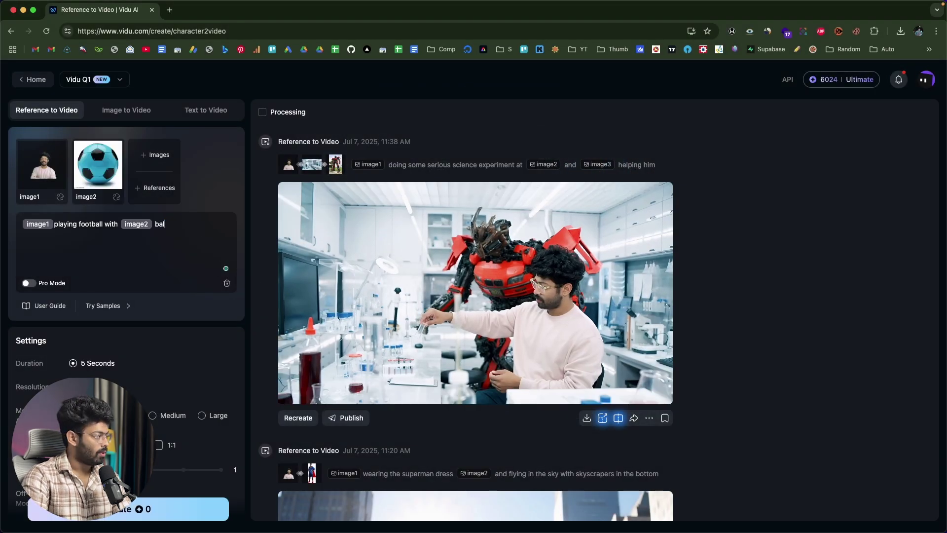
type("ball along with")
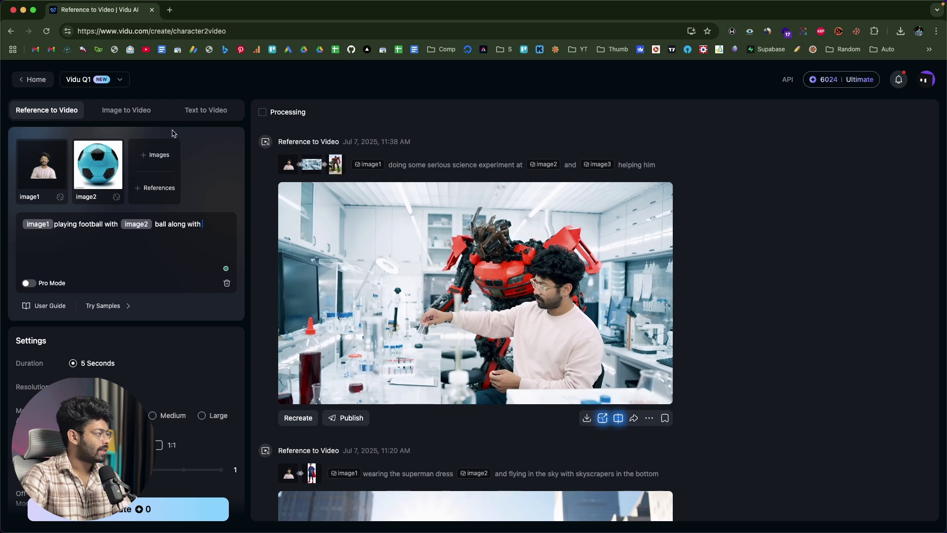
Add the Sonic picture 22.jpeg as the third reference and continue the prompt with "in a football field"
left_click(156, 155)
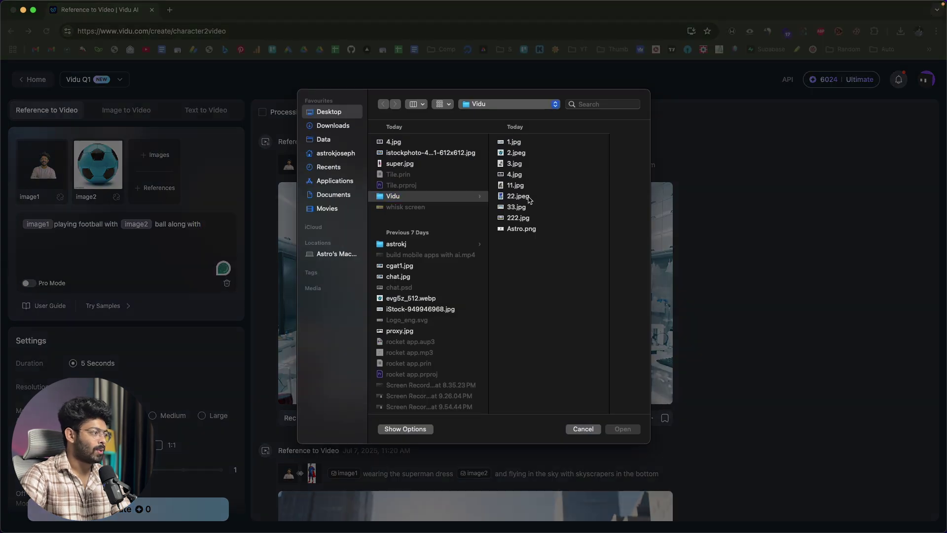
left_click(527, 196)
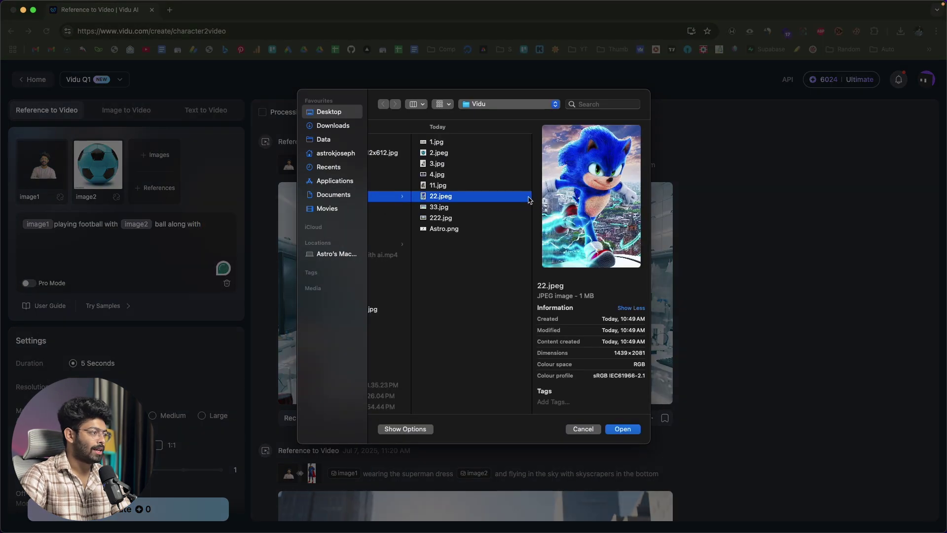
left_click(623, 429)
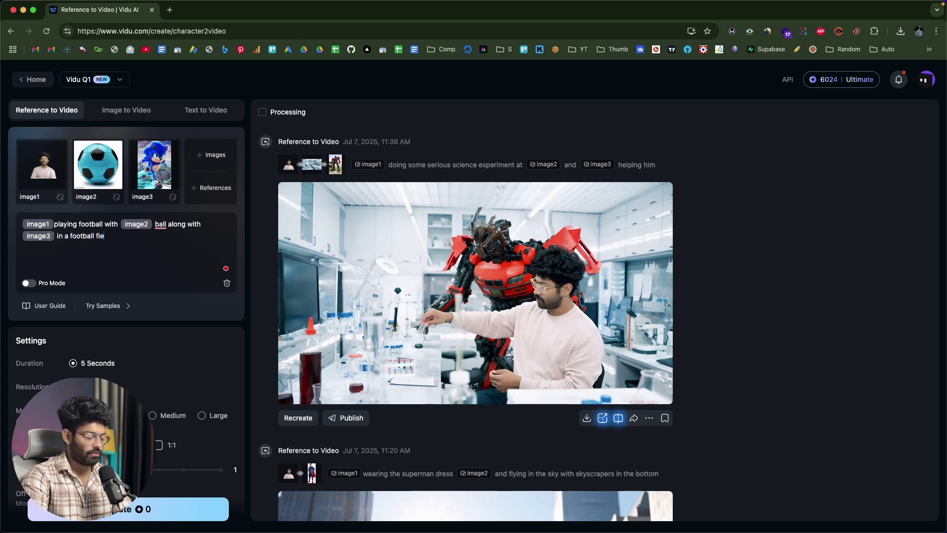
Preview the football field photo 222.jpg and add it as the fourth reference at the end of the prompt
left_click(208, 158)
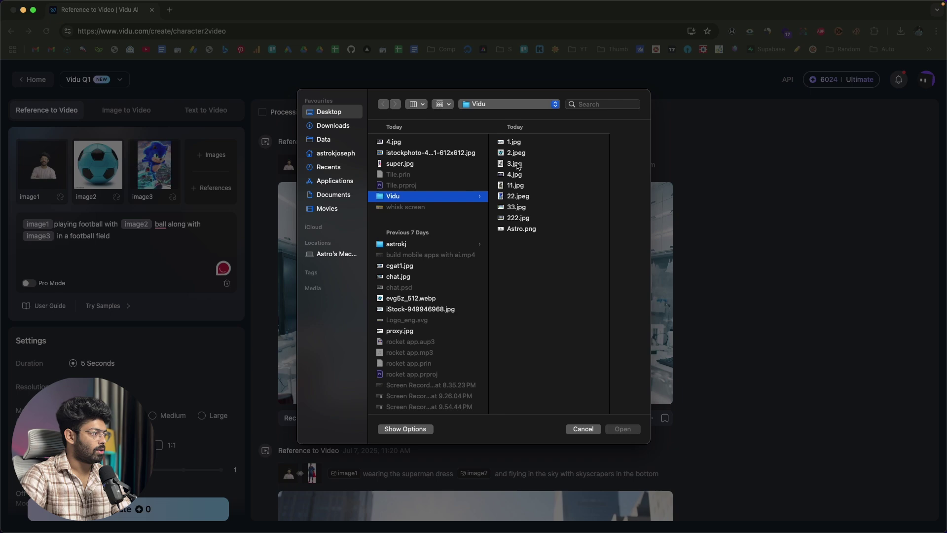
left_click(516, 207)
key("Down")
key("space")
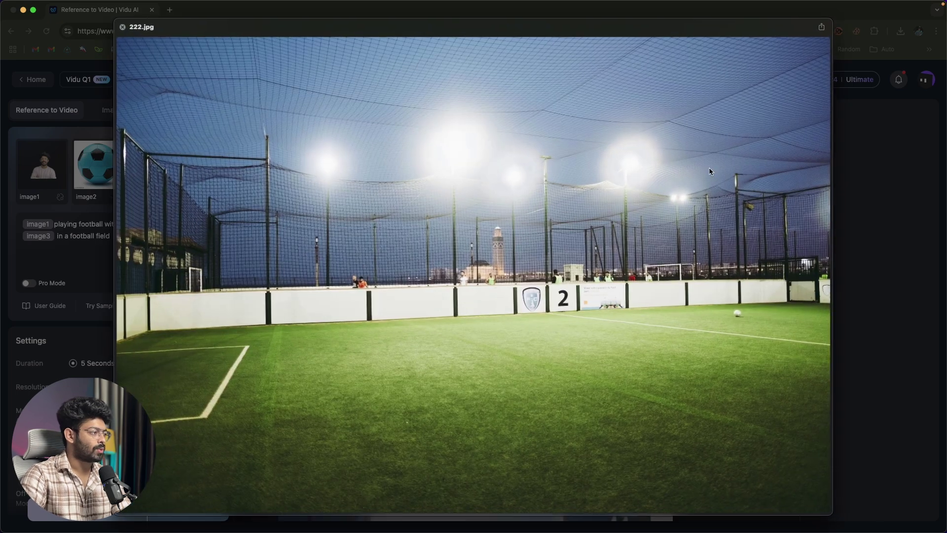
key("space")
left_click(622, 430)
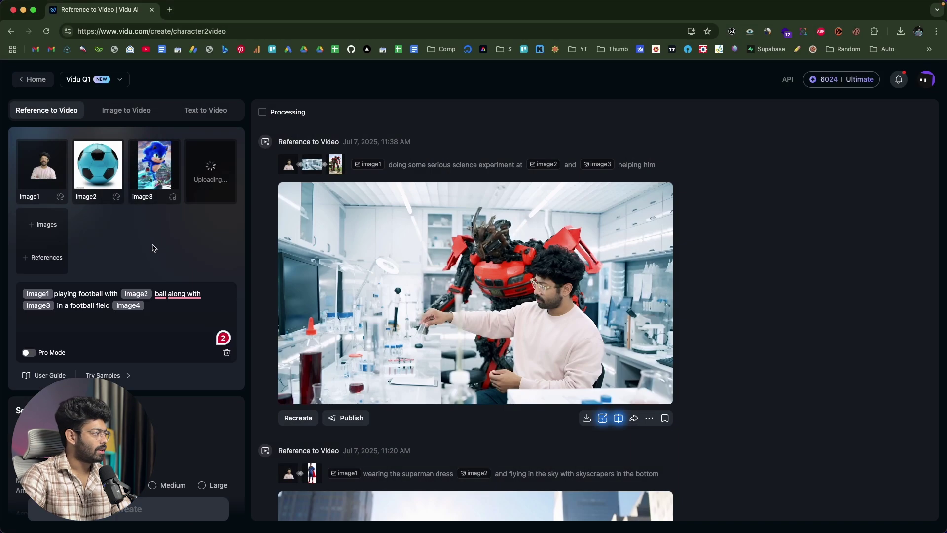
Check the four references against the prompt and generate the football video with the Vidu Q1 model
mouse_move(172, 294)
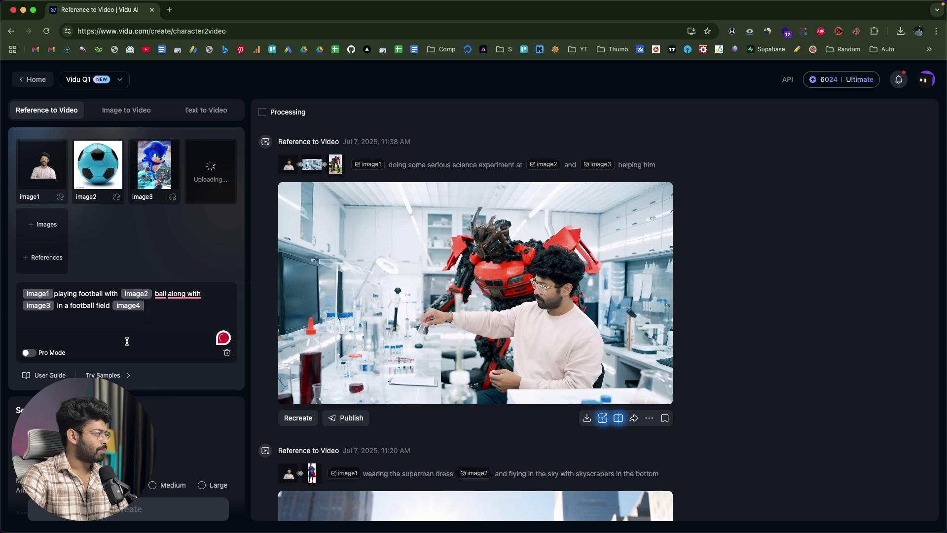
mouse_move(45, 179)
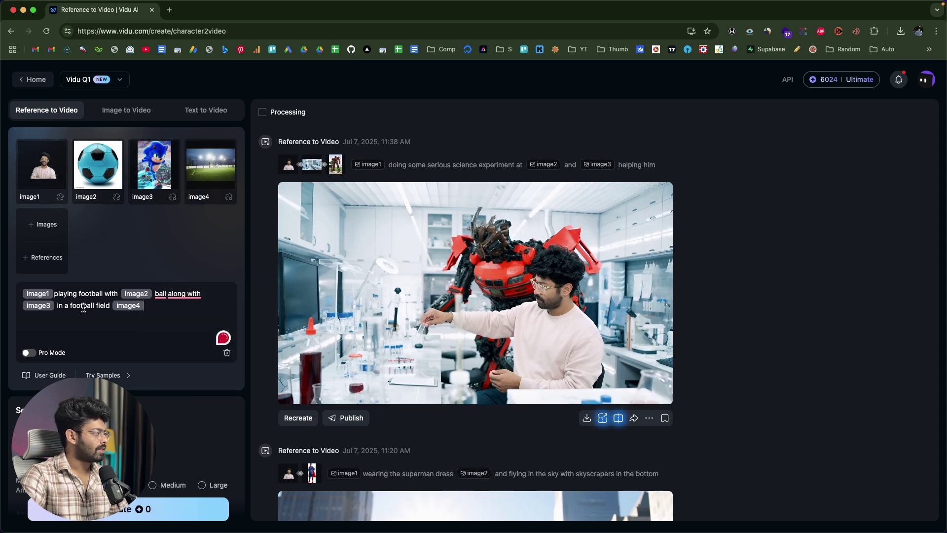
mouse_move(109, 170)
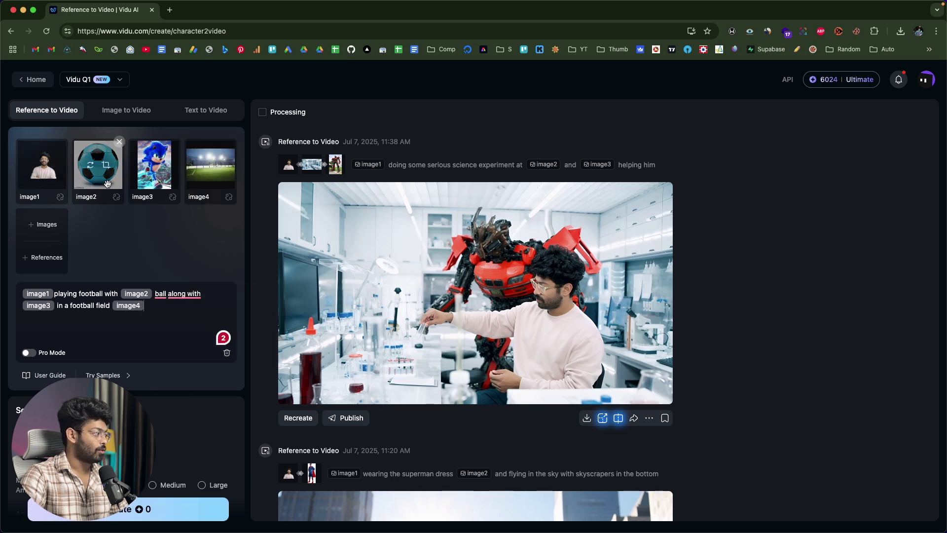
mouse_move(146, 150)
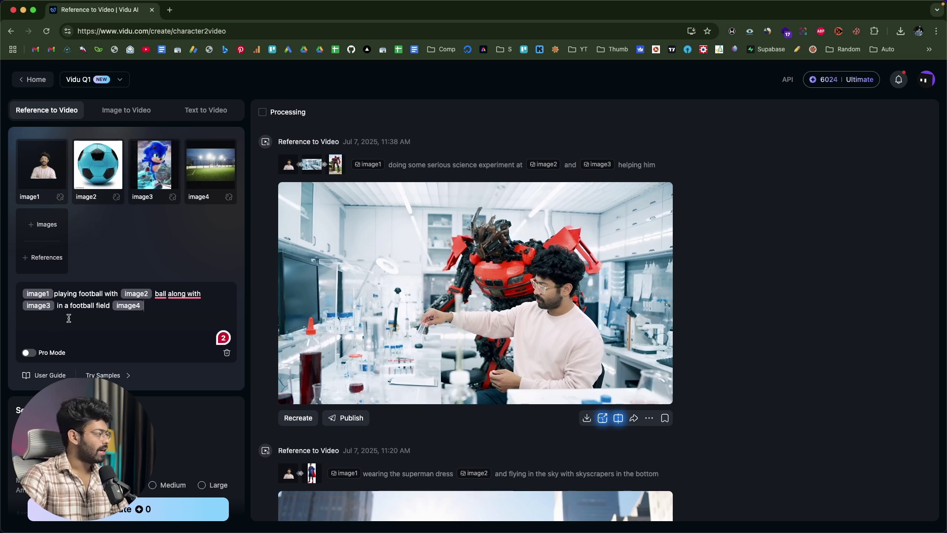
left_click(165, 310)
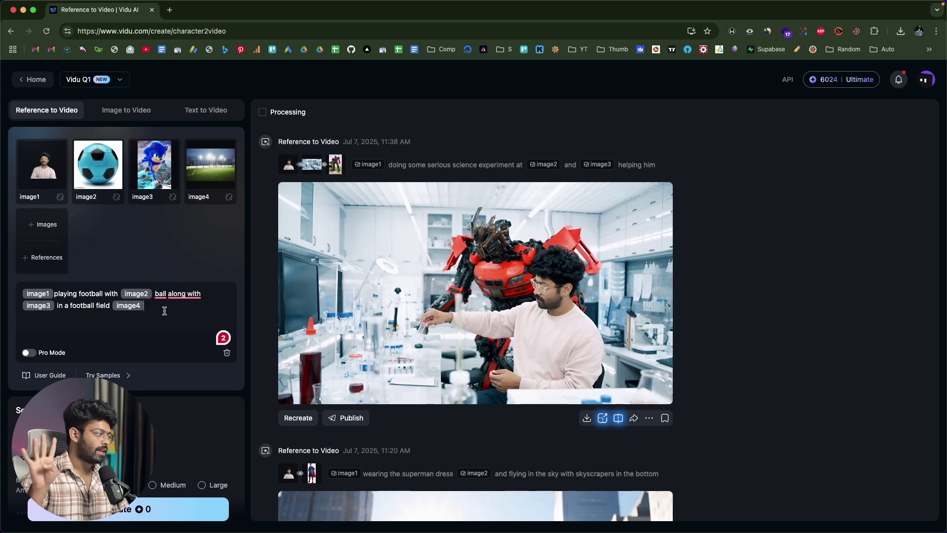
left_click(94, 80)
left_click(137, 337)
scroll(135, 332, "down", 2)
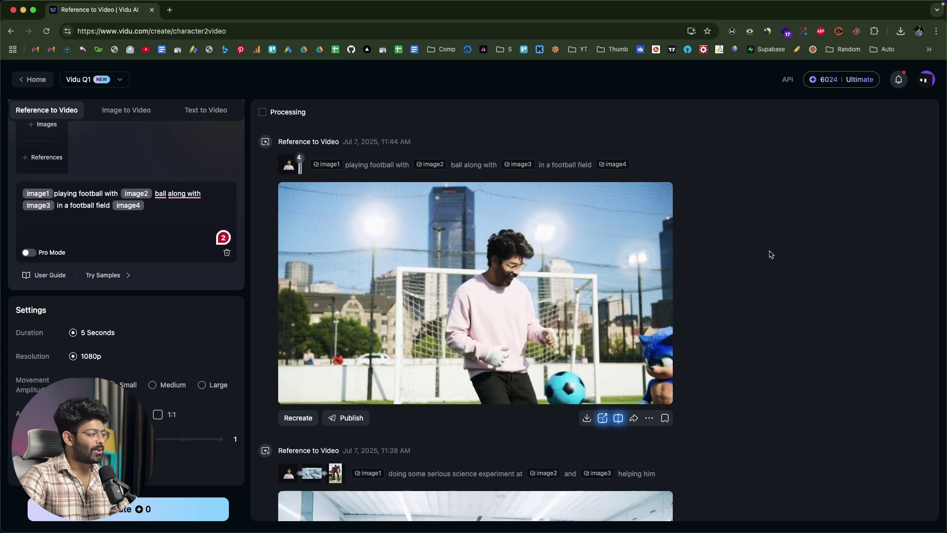
Watch the generated football video and compare it with the four reference images
mouse_move(295, 365)
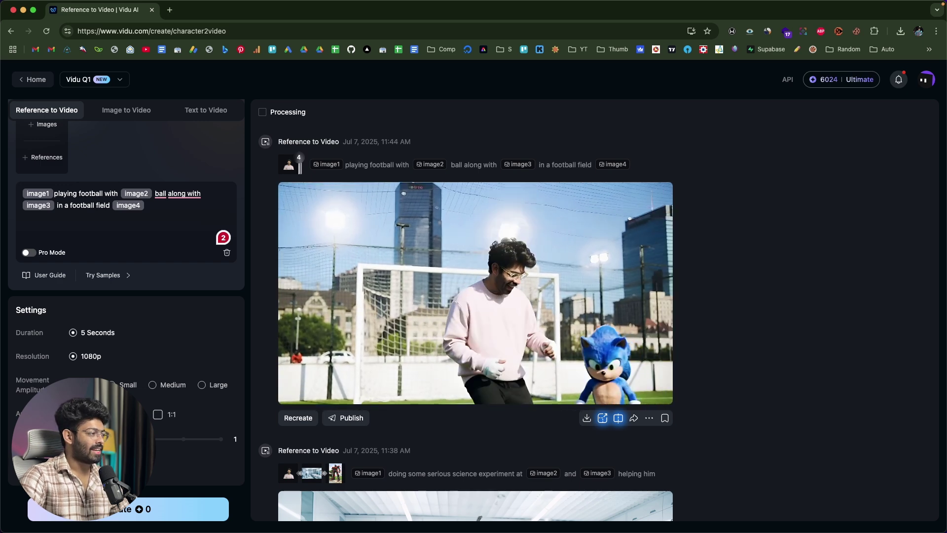
scroll(31, 186, "up", 3)
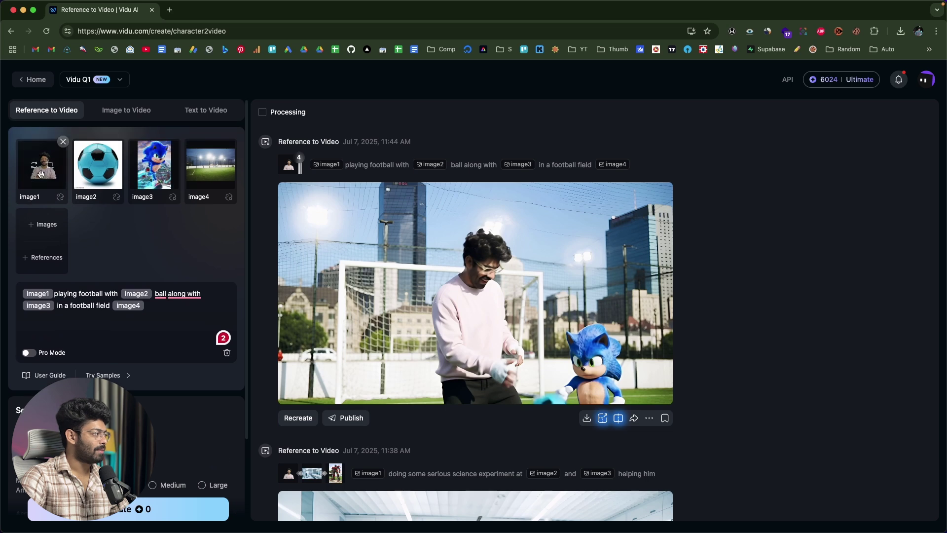
mouse_move(227, 166)
mouse_move(310, 301)
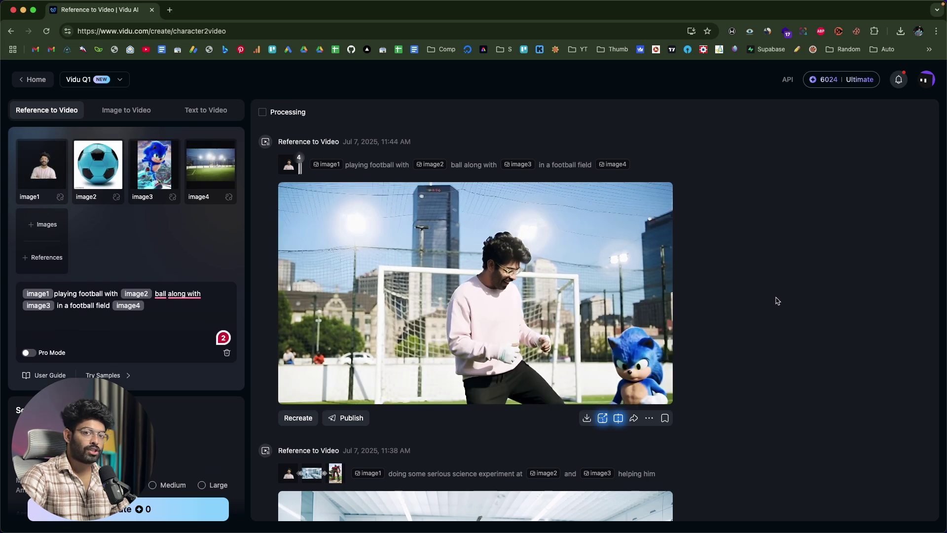
Download the generated football video without a watermark
scroll(777, 301, "down", 2)
mouse_move(587, 383)
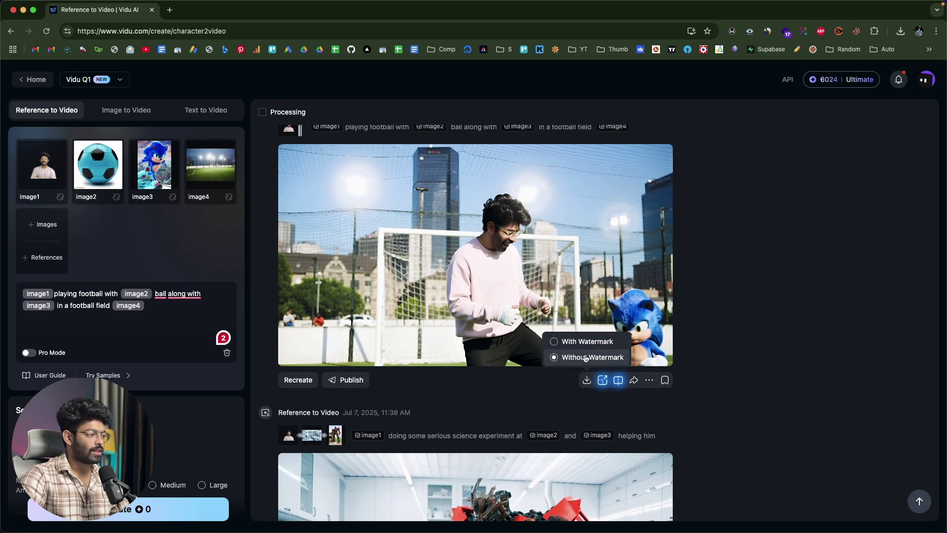
left_click(586, 380)
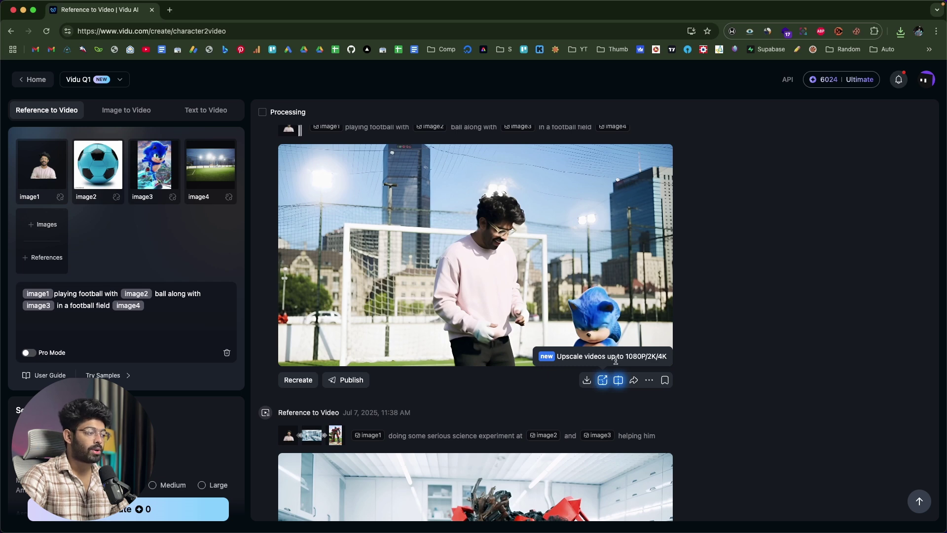
Inspect the 2k and 4k upscale options for the football video and close them without upscaling
left_click(602, 380)
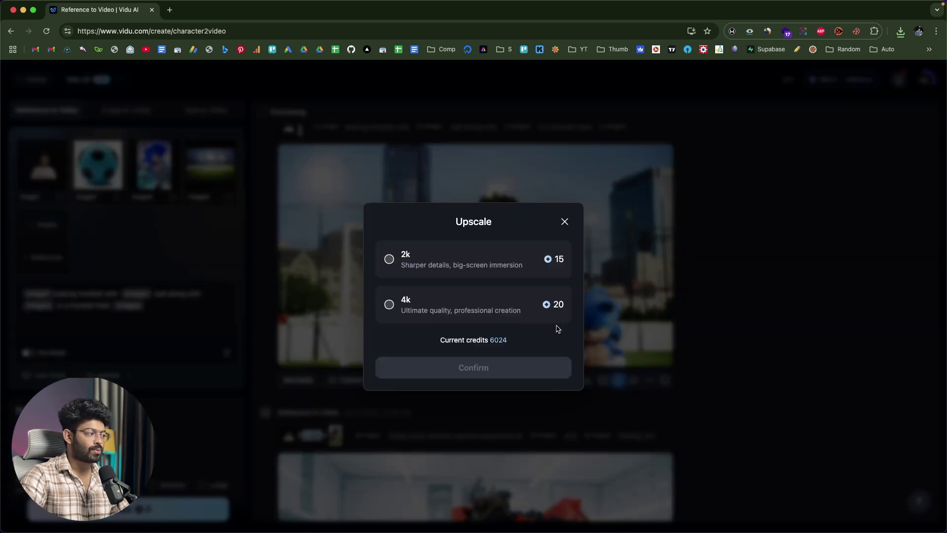
left_click(422, 304)
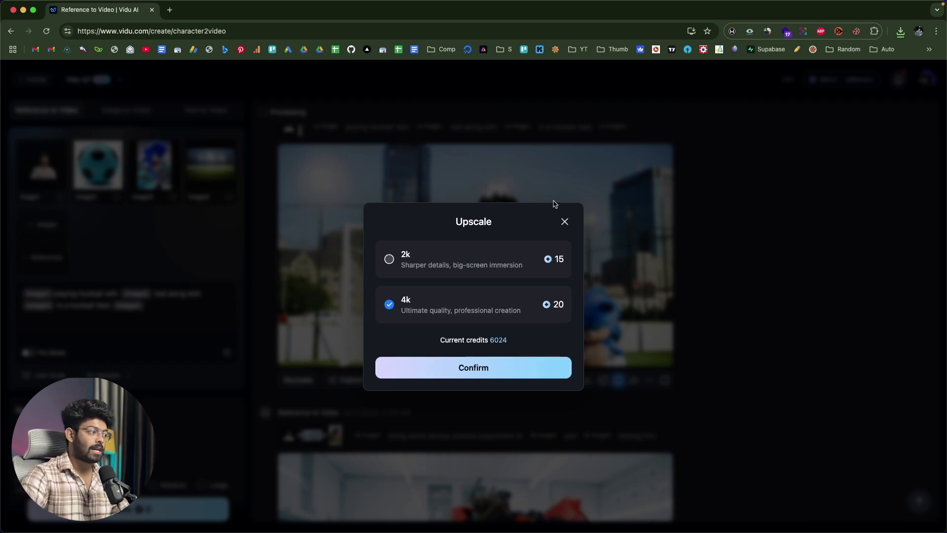
left_click(565, 222)
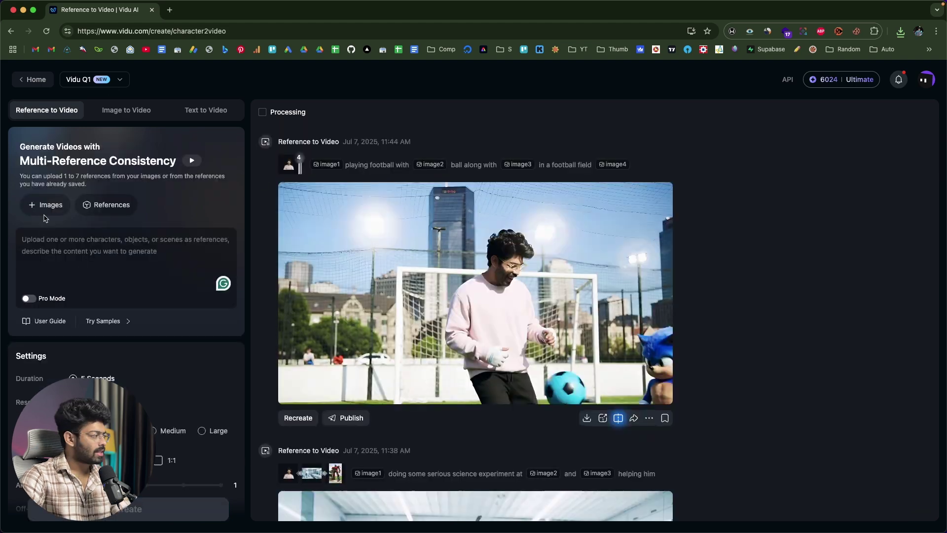
Upload Astro.png as the first reference of a new video and start its prompt with "walking in the beach"
left_click(45, 207)
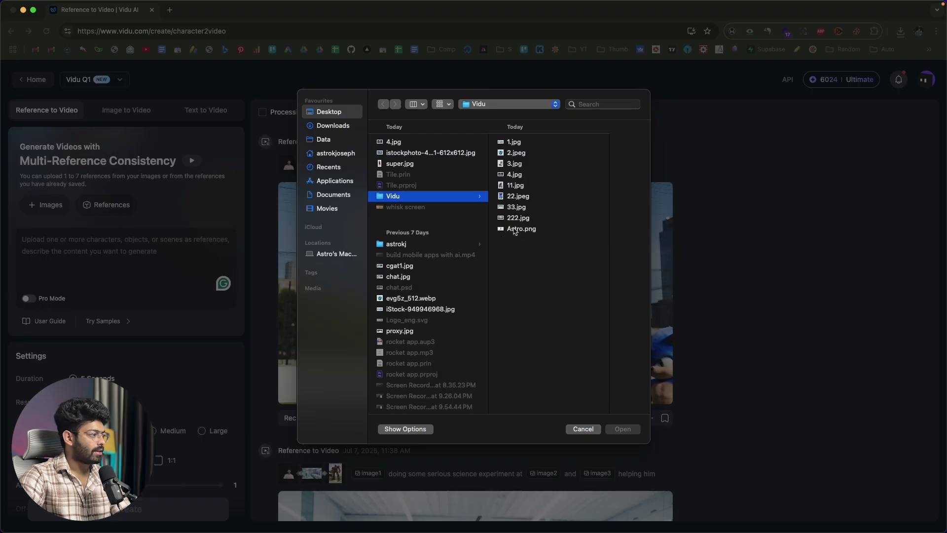
double_click(511, 229)
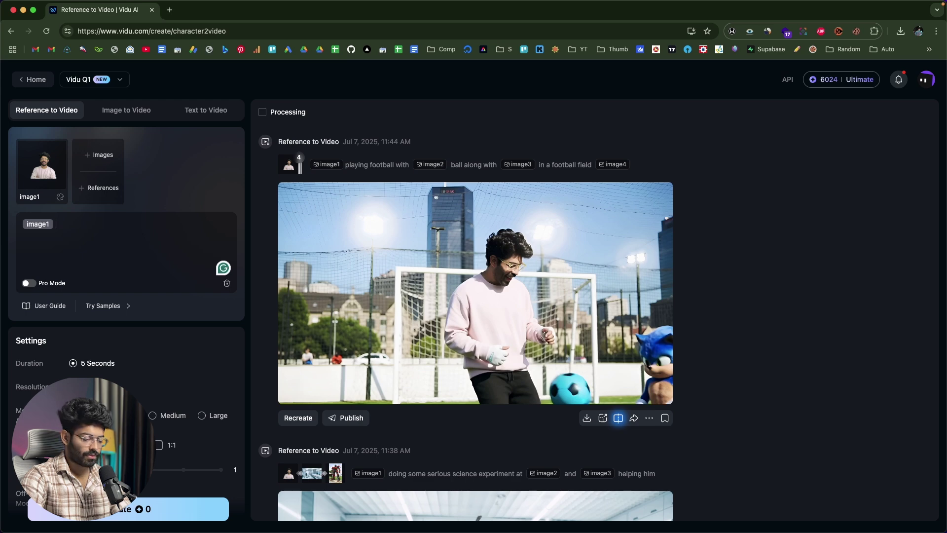
type("walking in the beach")
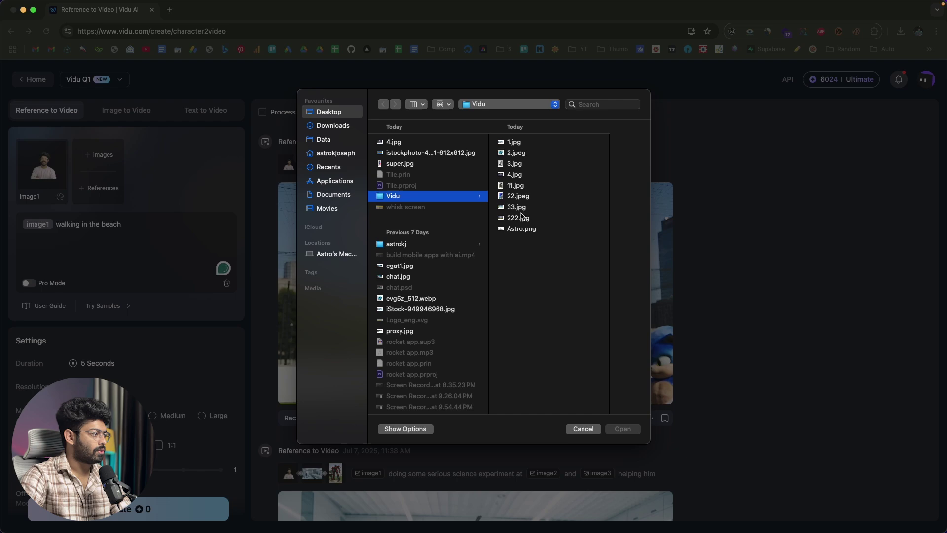
Add the tropical beach picture as the second reference and continue the prompt with "with a dog"
left_click(508, 208)
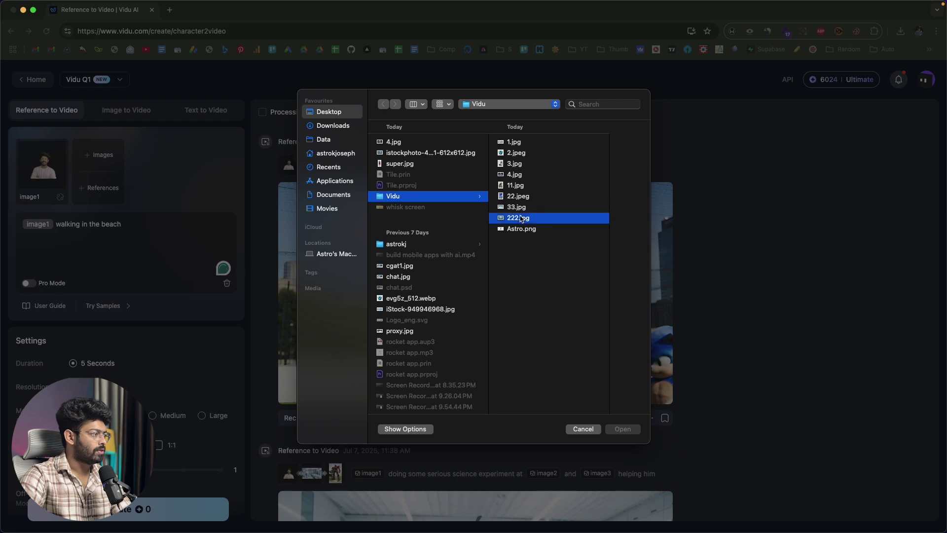
left_click(624, 428)
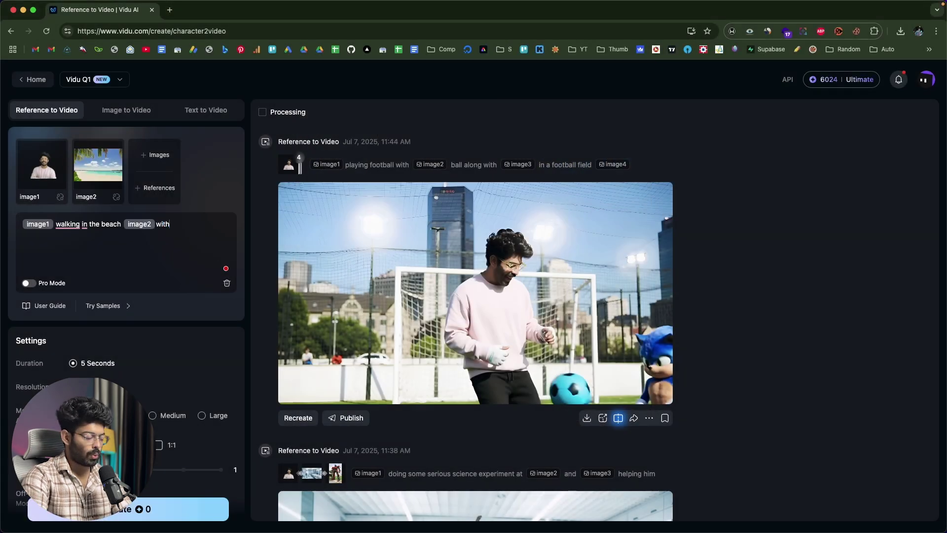
type("with a dog")
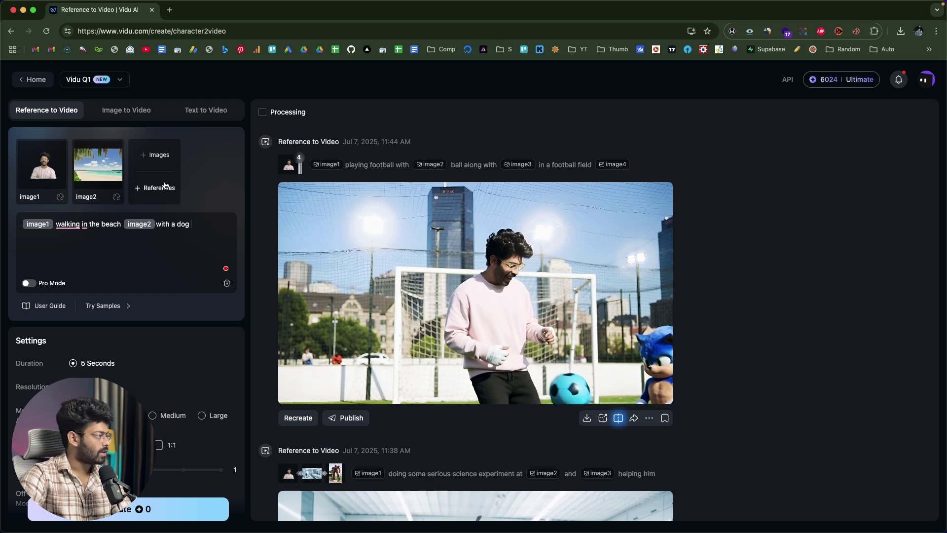
Add the dog picture 3.jpg as the third reference and generate the beach walk video
left_click(154, 155)
left_click(514, 164)
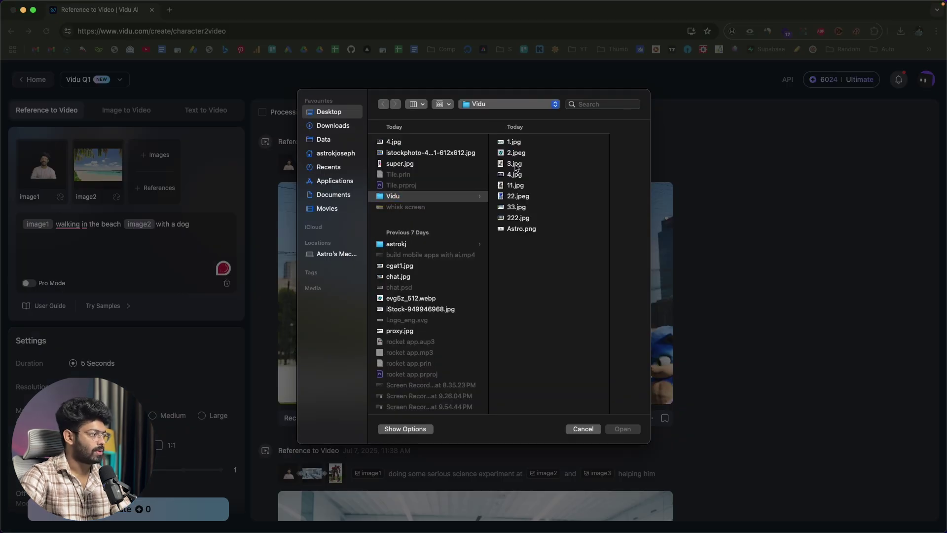
left_click(634, 431)
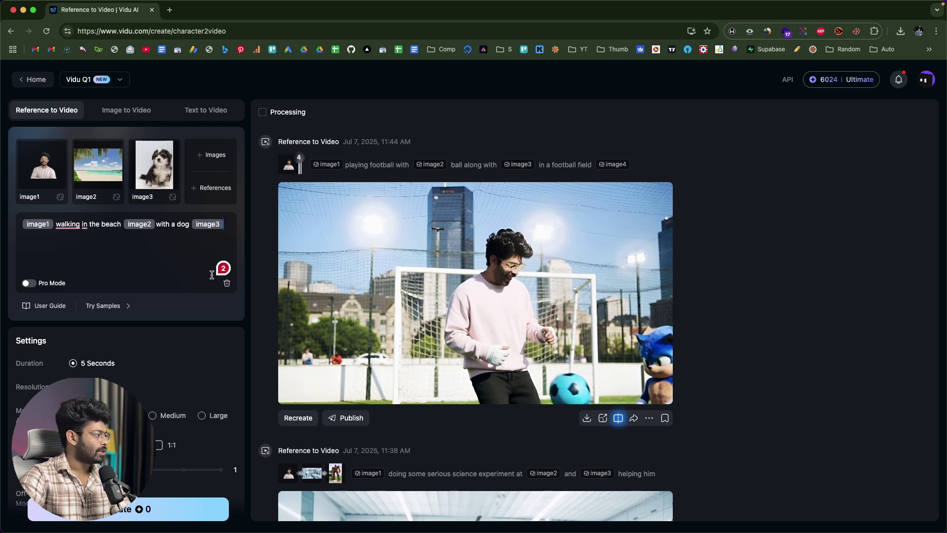
scroll(97, 266, "down", 1)
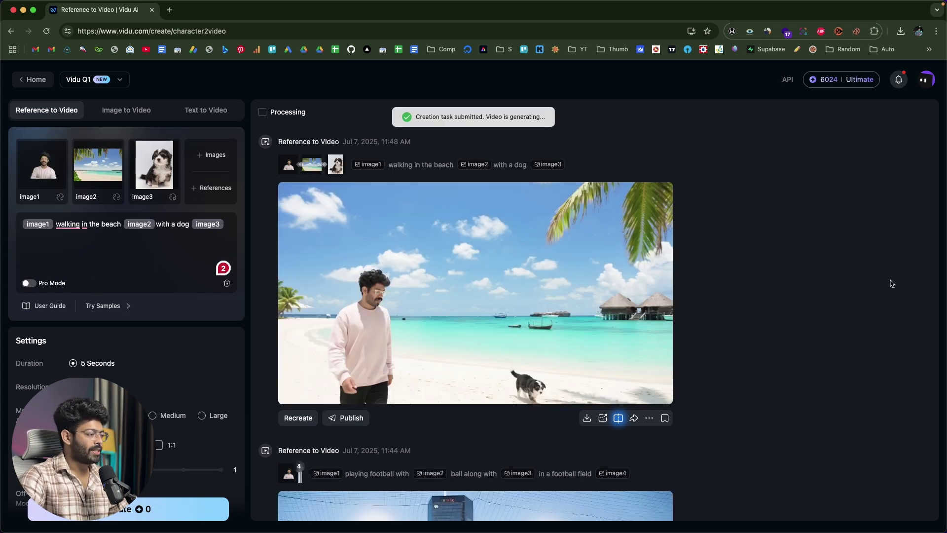
Clear the beach walk prompt and references, and upload the red robot picture as the first reference of a new video
left_click(385, 394)
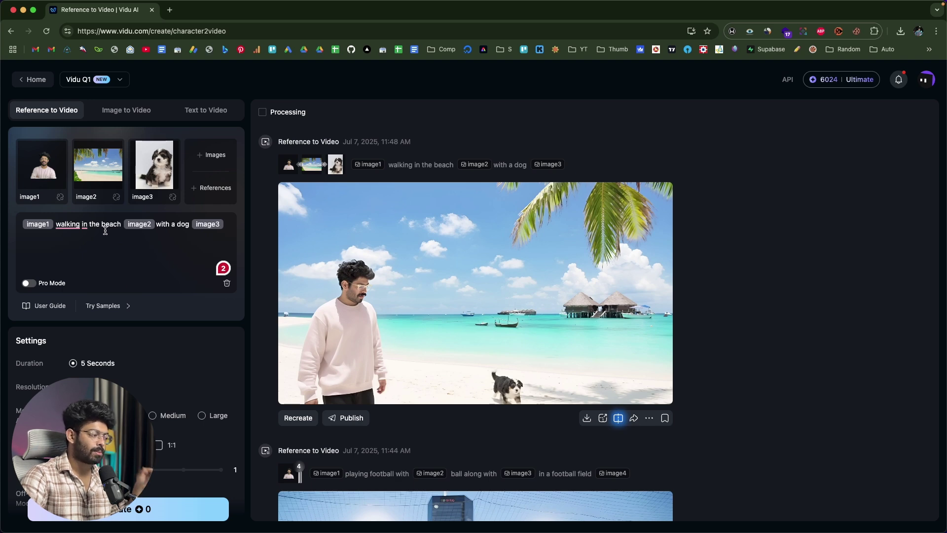
key("super+a")
key("BackSpace")
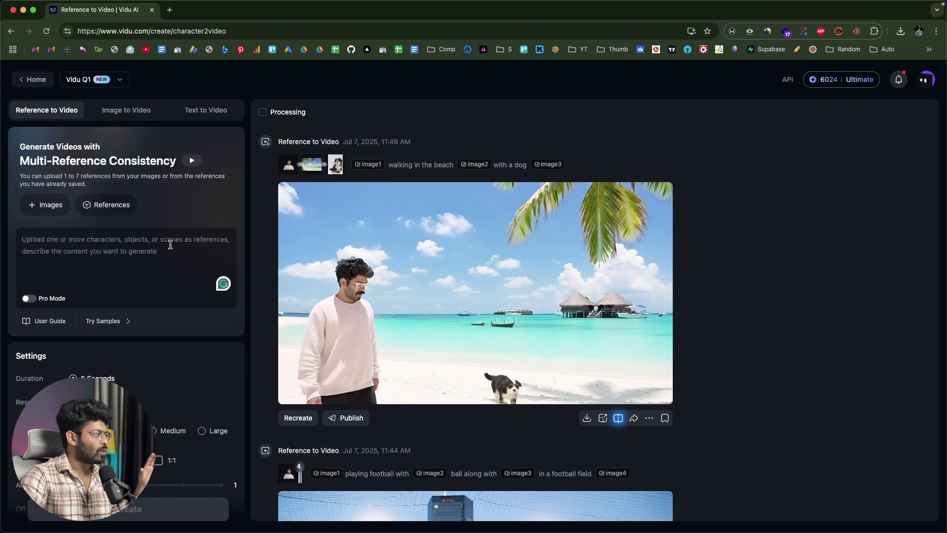
left_click(202, 297)
key("Return")
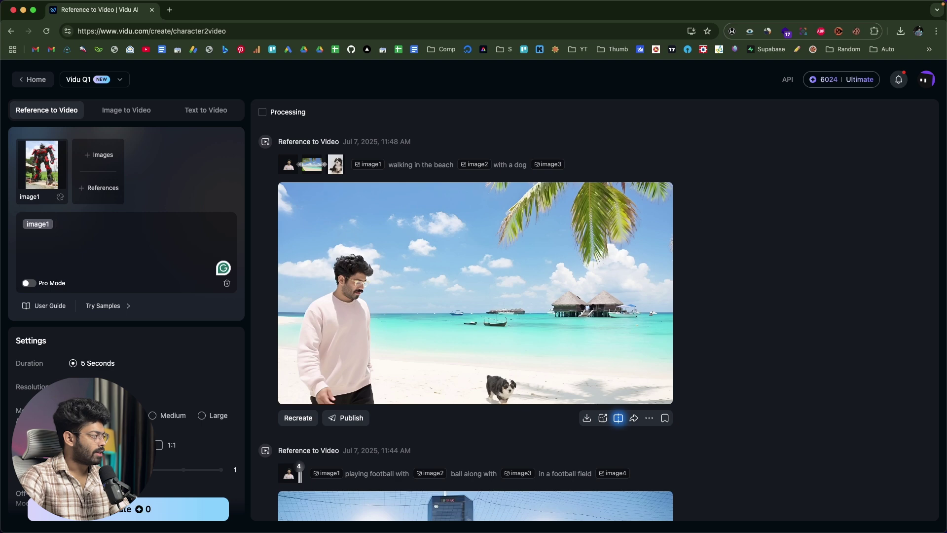
Complete the prompt with "walking in a post apocalyptic world where planets and other objects can be seen in the sky." and generate the video
type("walking in")
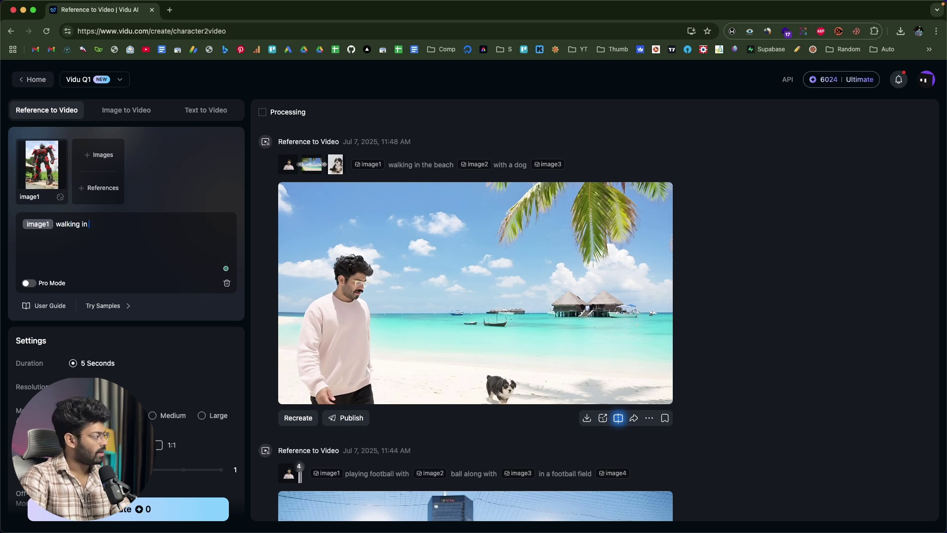
type(" a post apocalyptic")
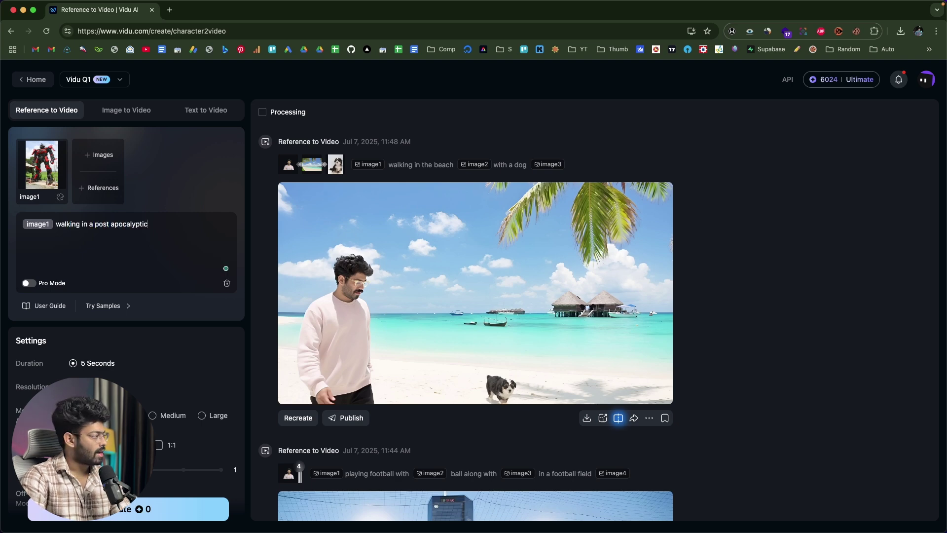
type(" world ")
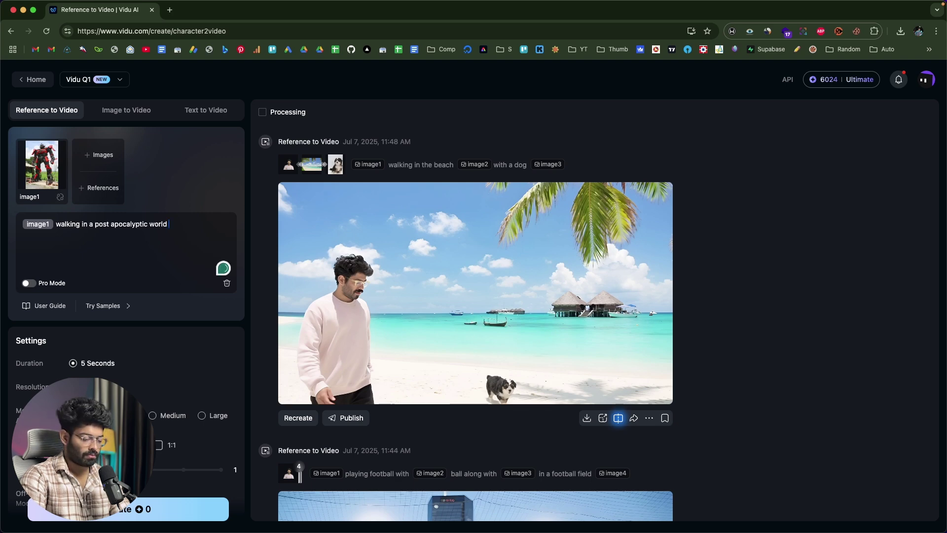
type("where pl")
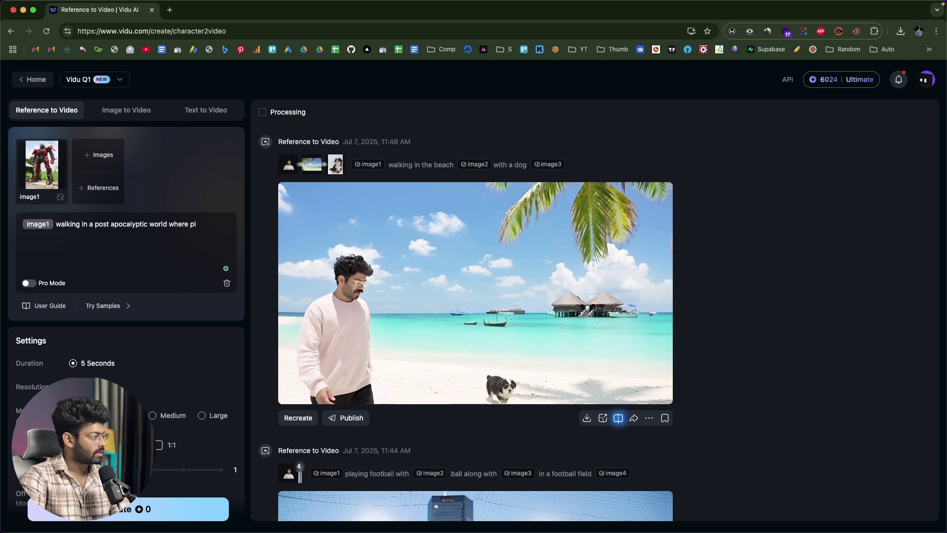
type("anets and other objects can be seen in the sk")
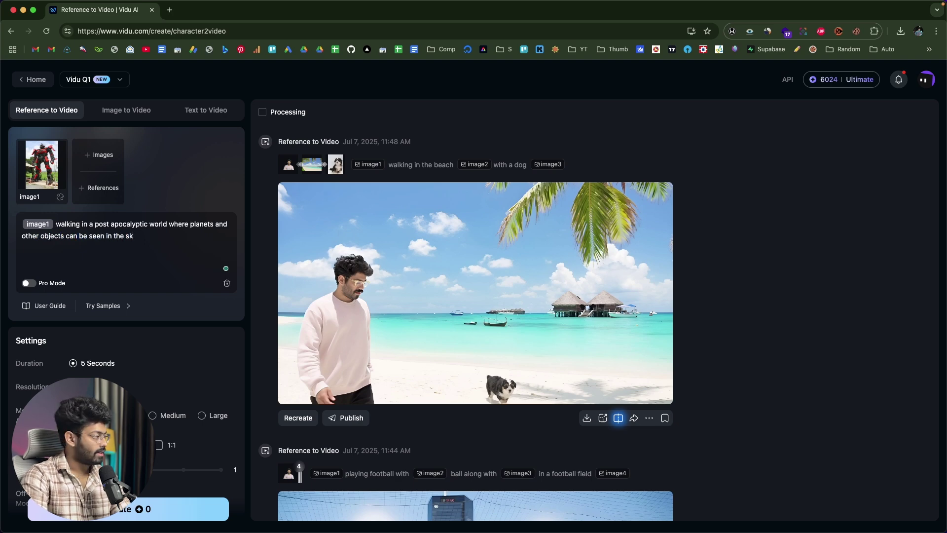
type(".")
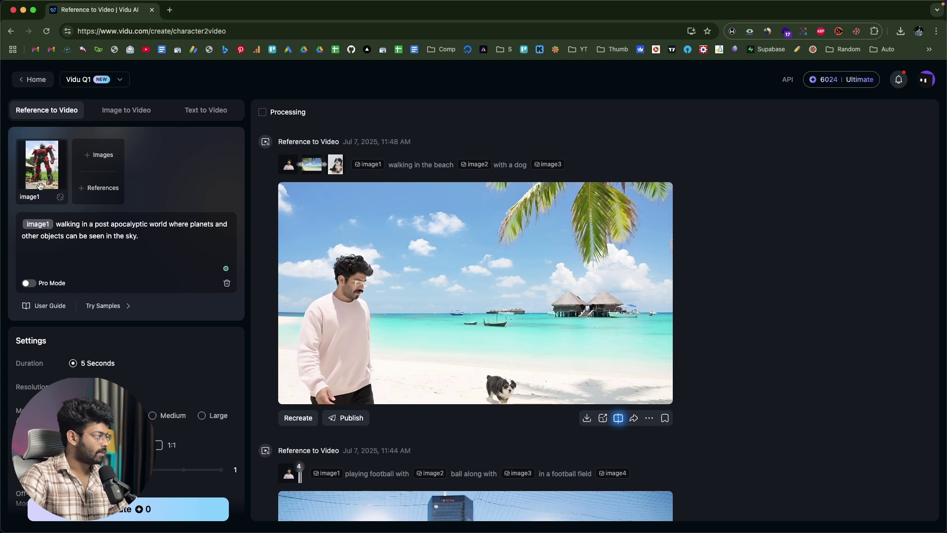
mouse_move(42, 167)
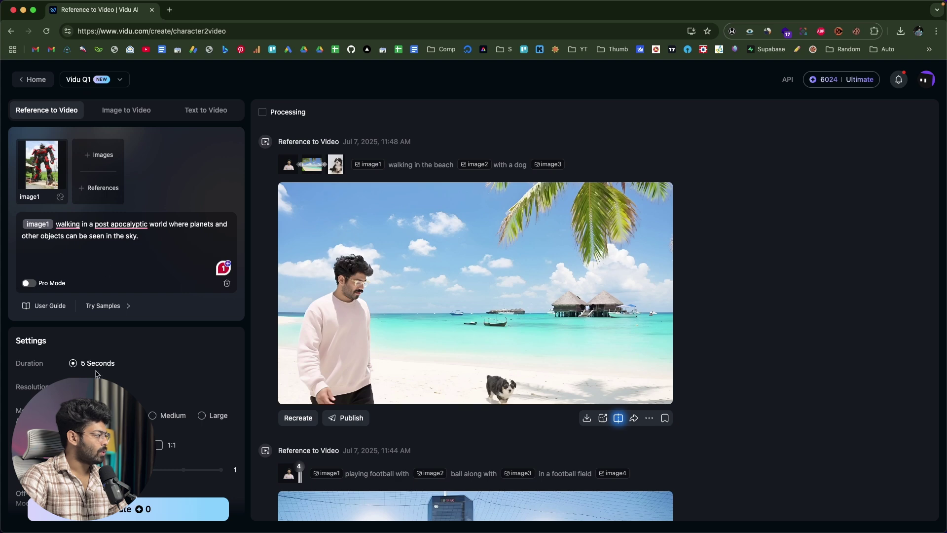
scroll(96, 374, "down", 1)
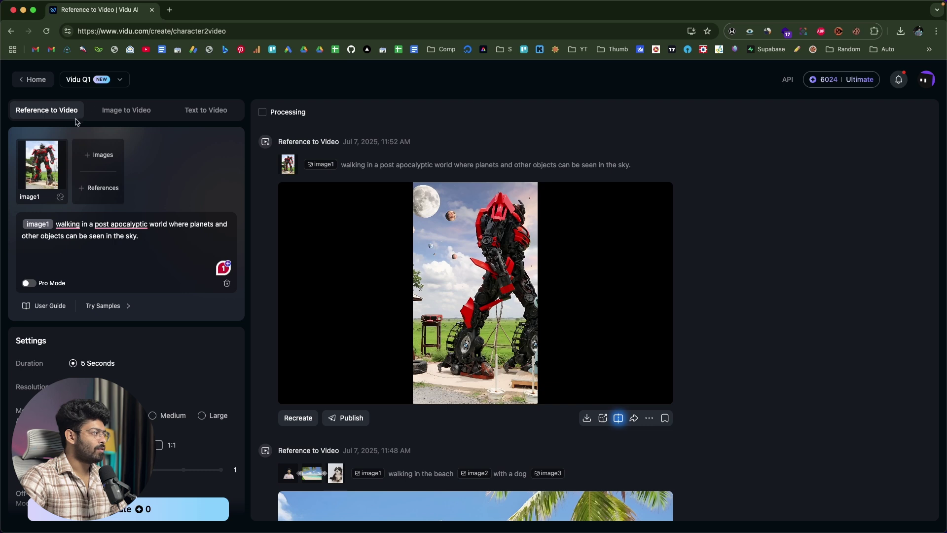
Return to the home page and browse the recommended community videos in the Explore section's Inspirations
scroll(74, 237, "down", 1)
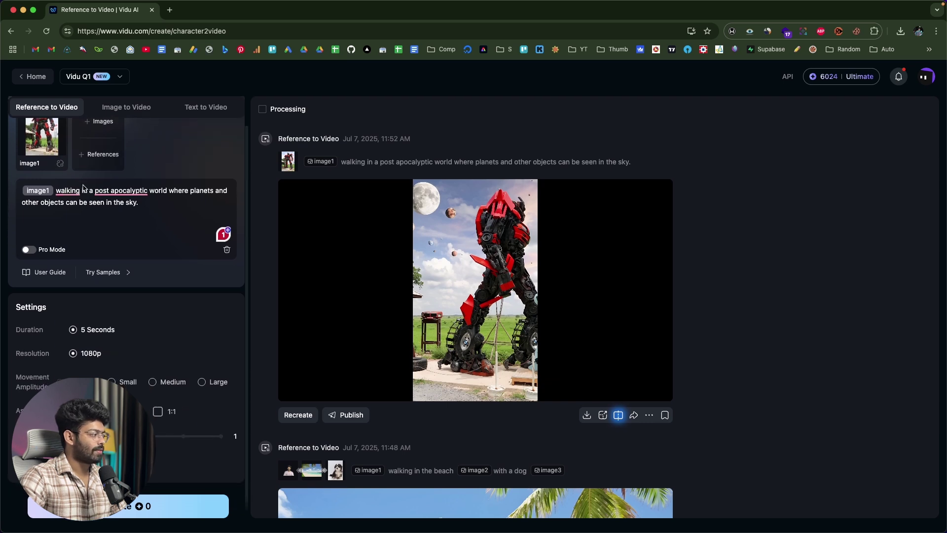
scroll(97, 311, "up", 1)
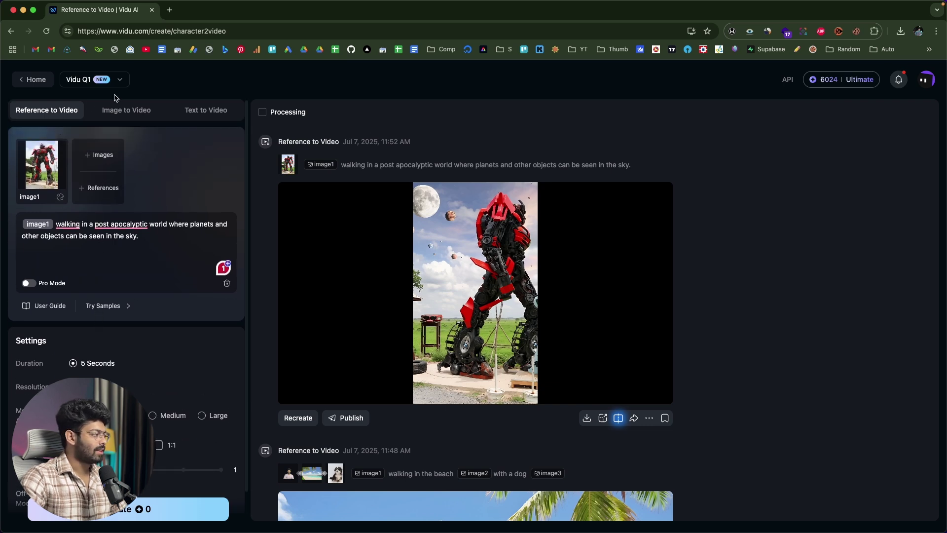
left_click(43, 84)
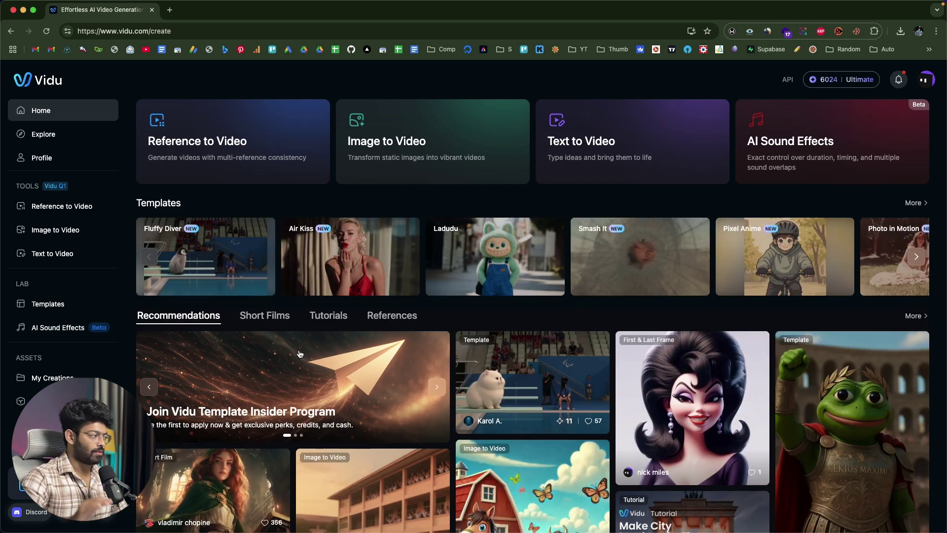
left_click(94, 133)
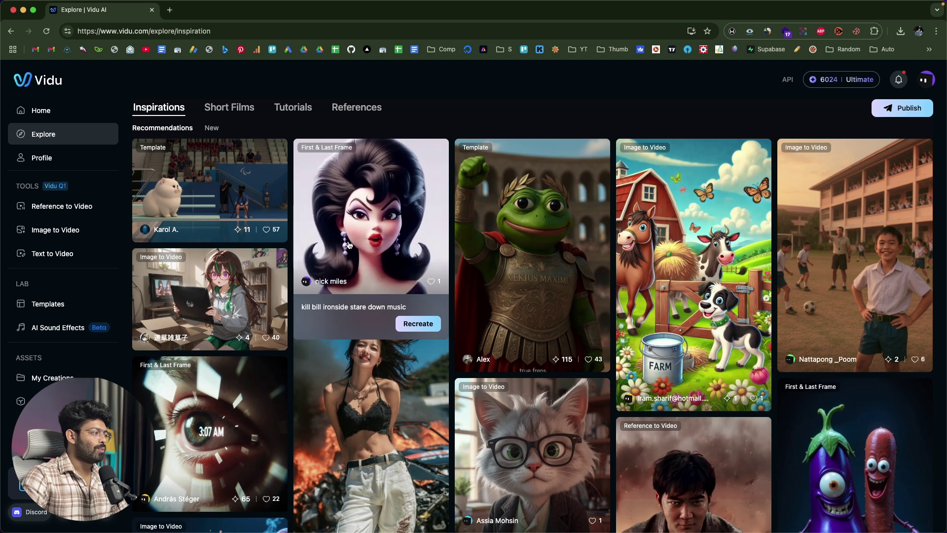
scroll(348, 244, "down", 15)
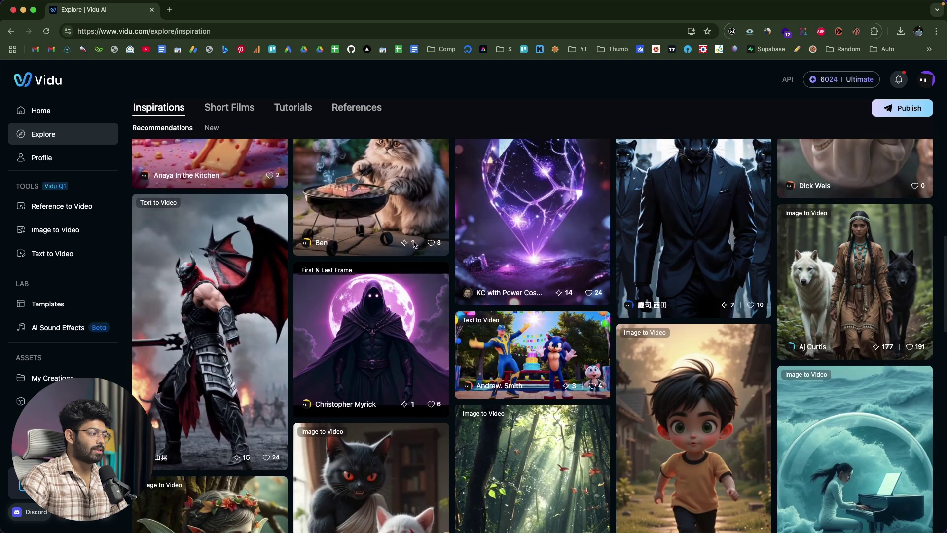
scroll(578, 424, "down", 5)
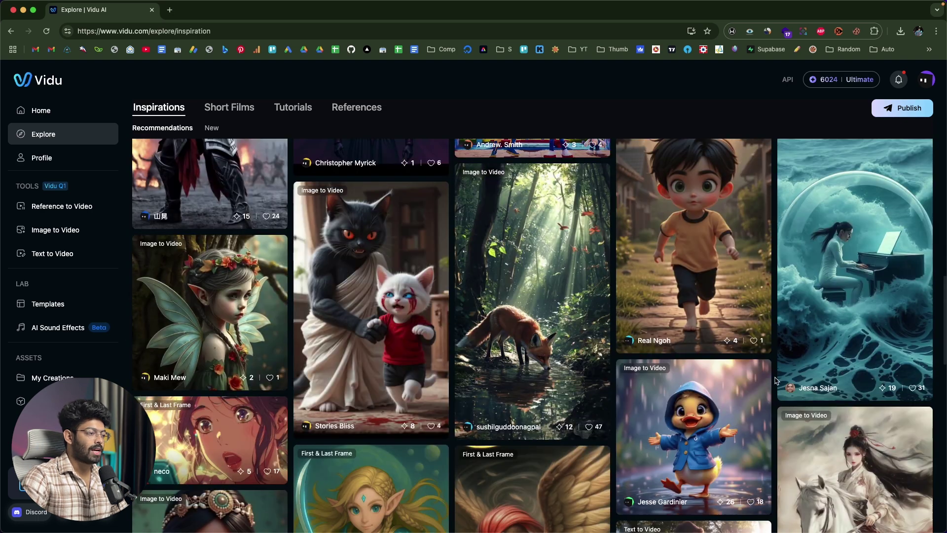
scroll(863, 295, "down", 1)
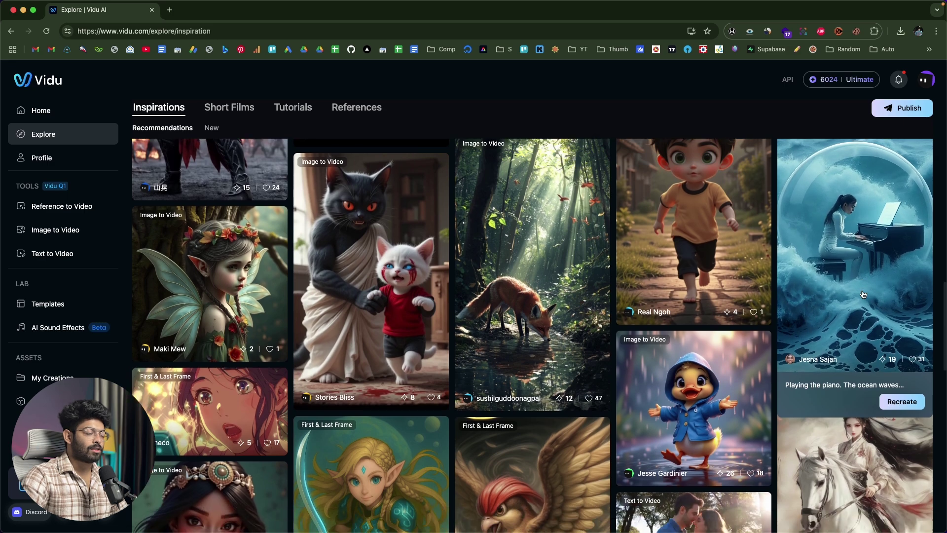
scroll(467, 299, "down", 14)
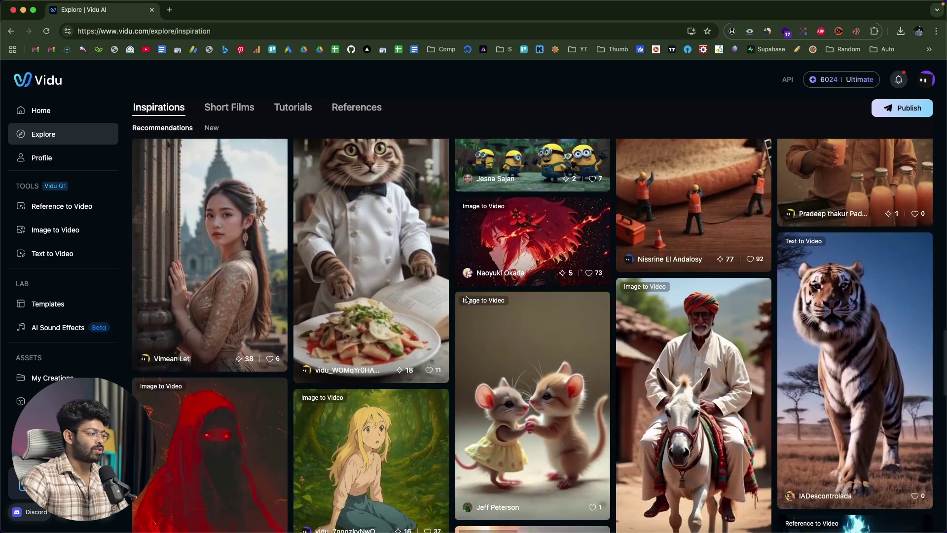
scroll(467, 299, "down", 15)
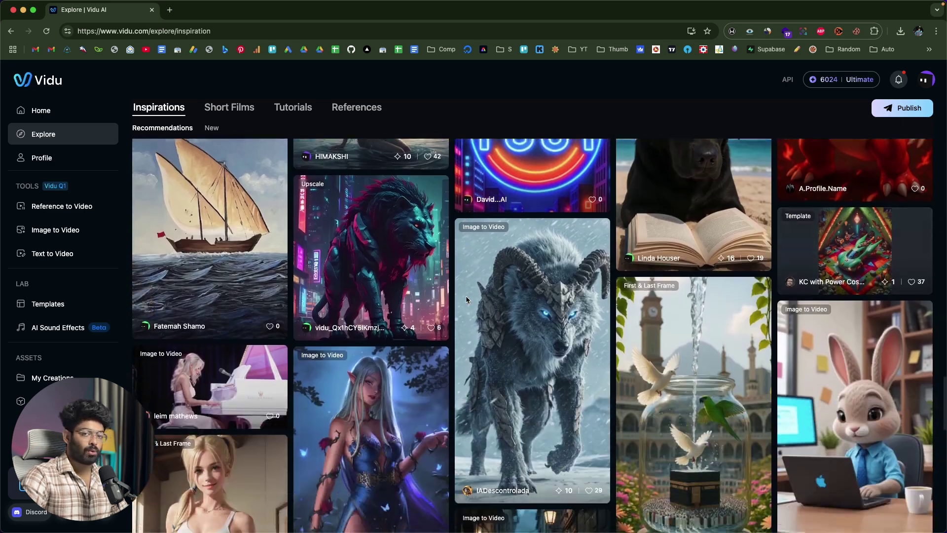
scroll(466, 295, "down", 12)
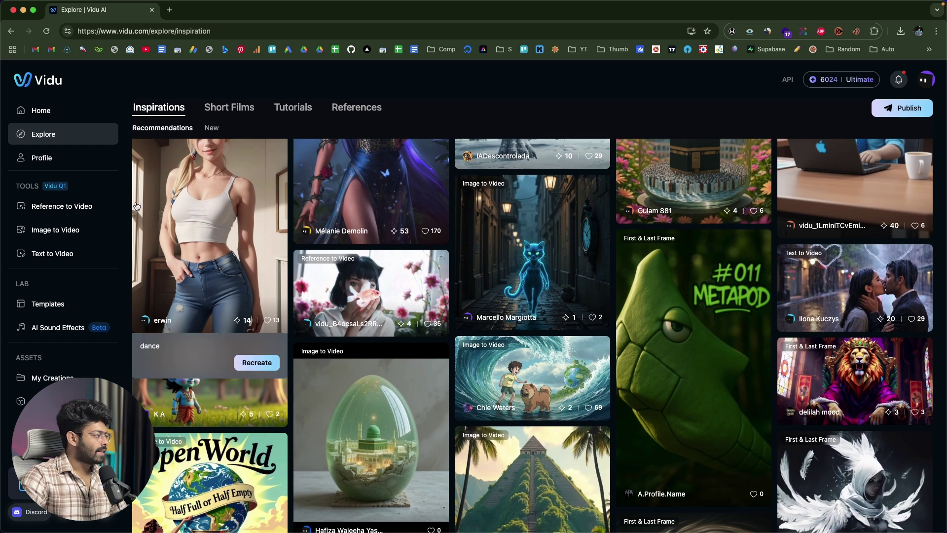
Open the Image to Video tool and upload the picture of a person in front of a tree from Downloads
left_click(60, 229)
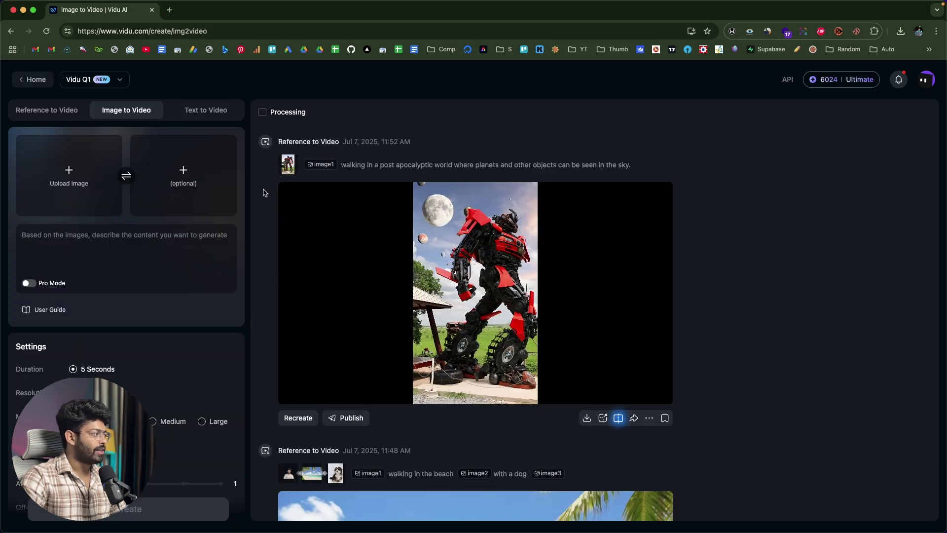
left_click(69, 175)
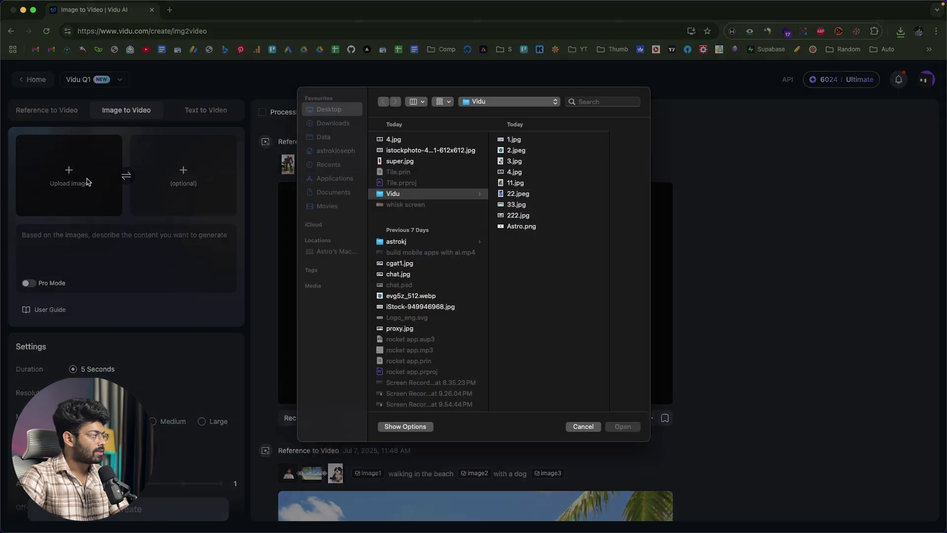
left_click(334, 125)
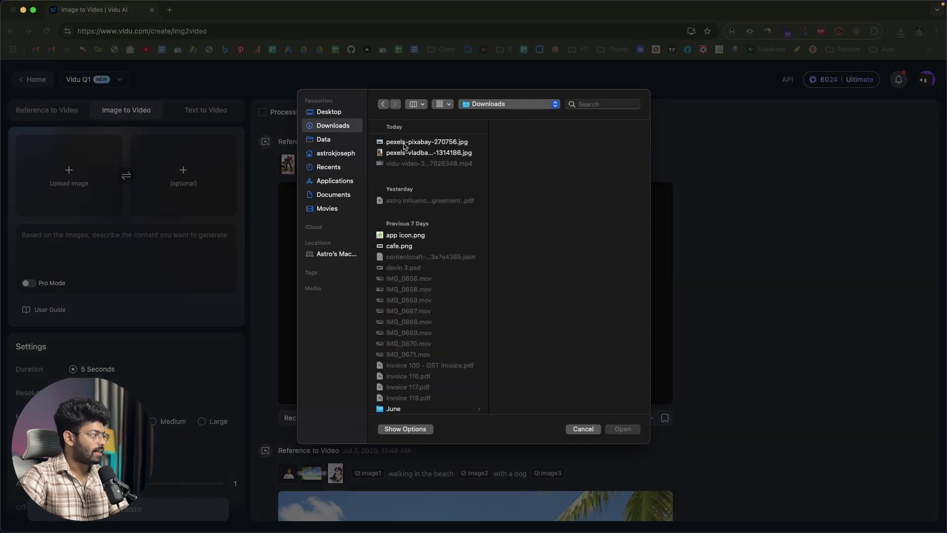
left_click(404, 143)
left_click(405, 148)
key("Return")
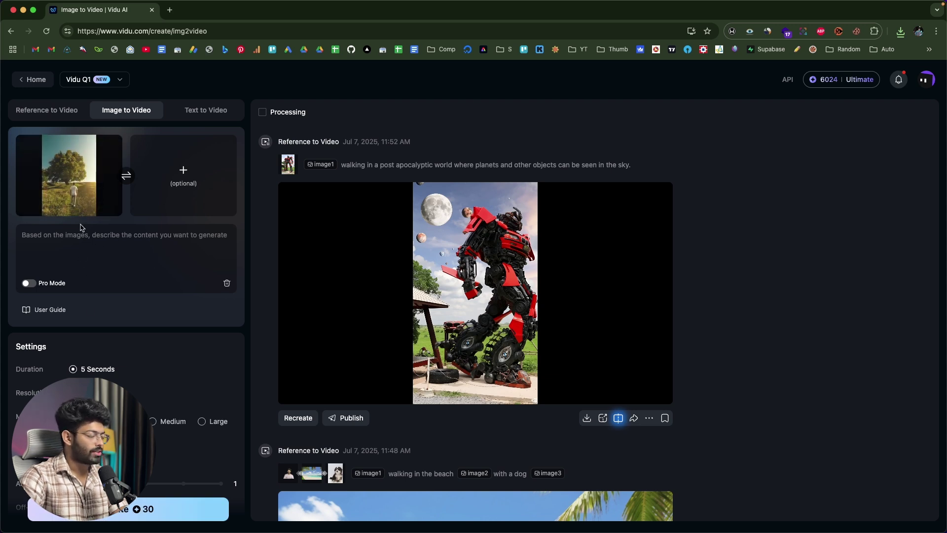
Enter the prompt "the person walking towards the tree. and leaves on the tree moving due to wind."
left_click(71, 244)
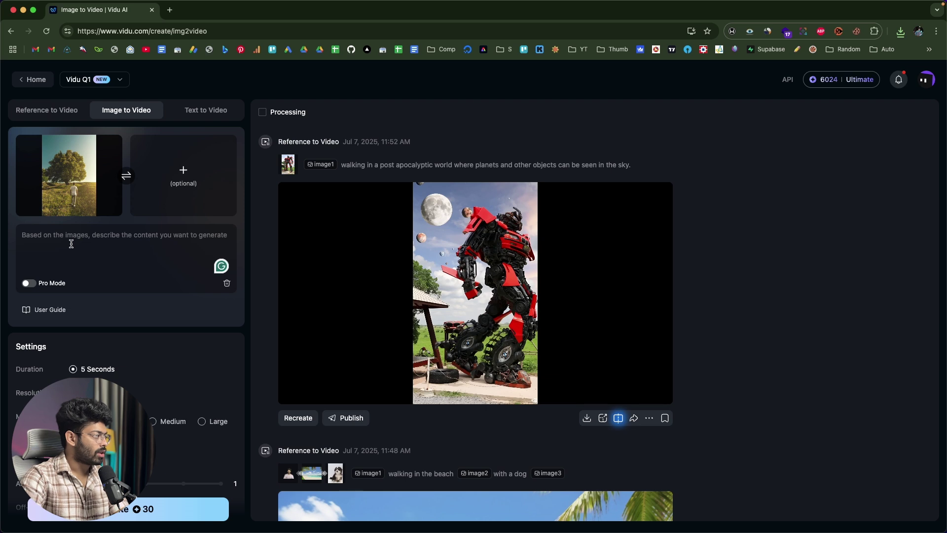
type("the person walking towards the tree")
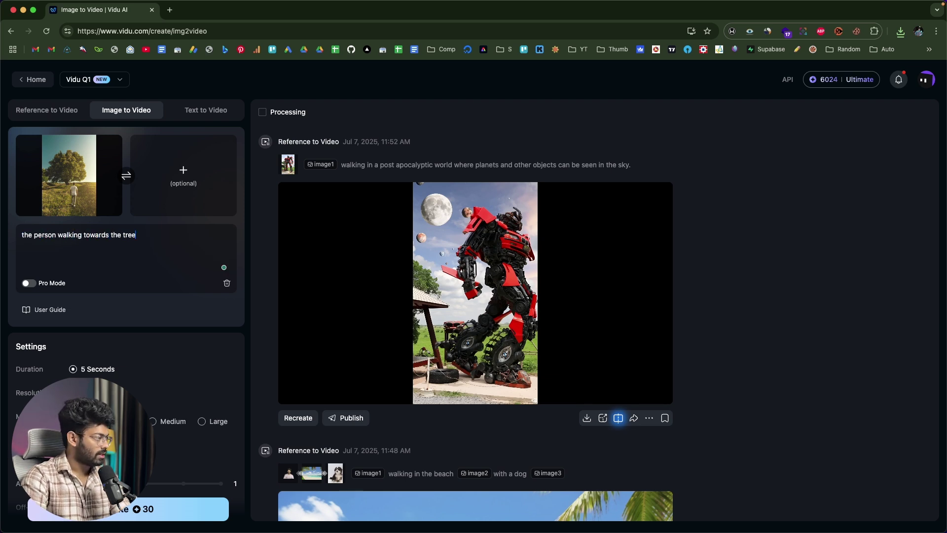
type(". and leaves on the")
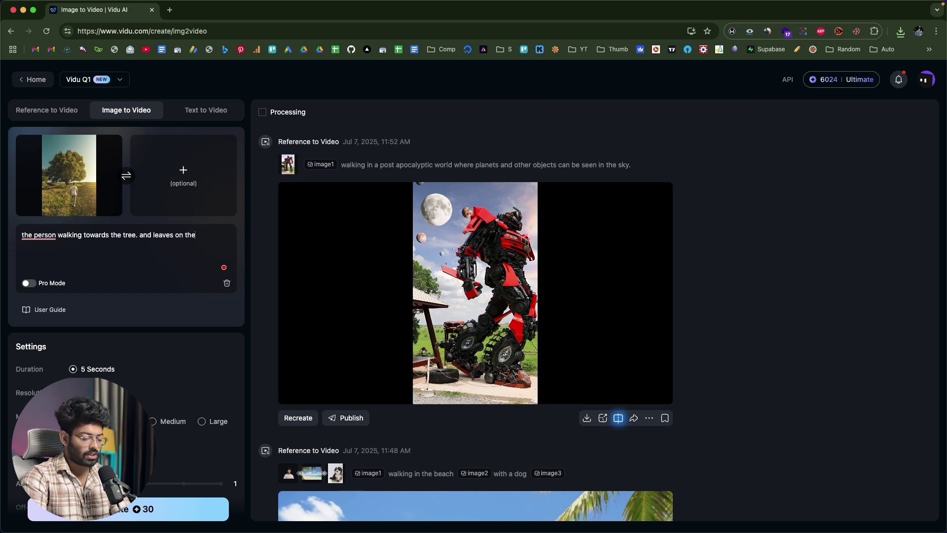
type(" tree moving due")
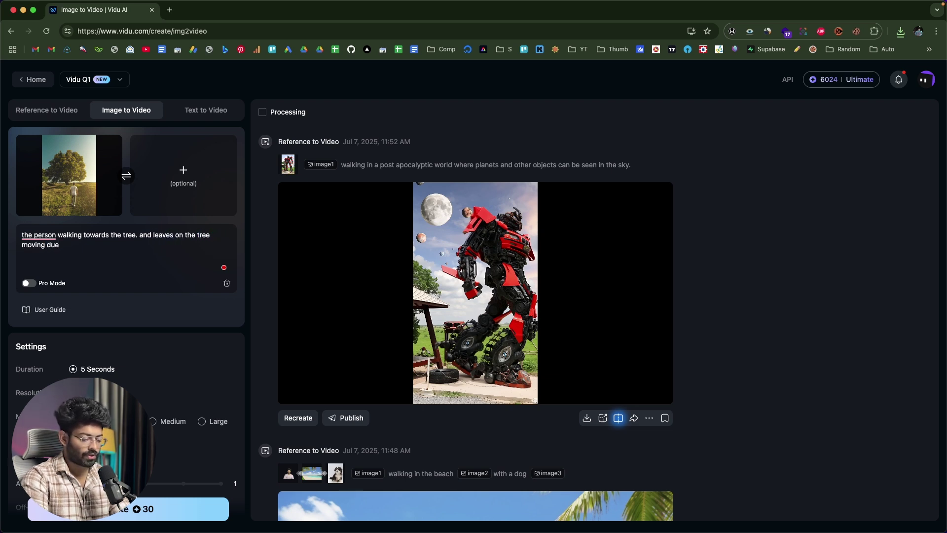
type(" to wind.")
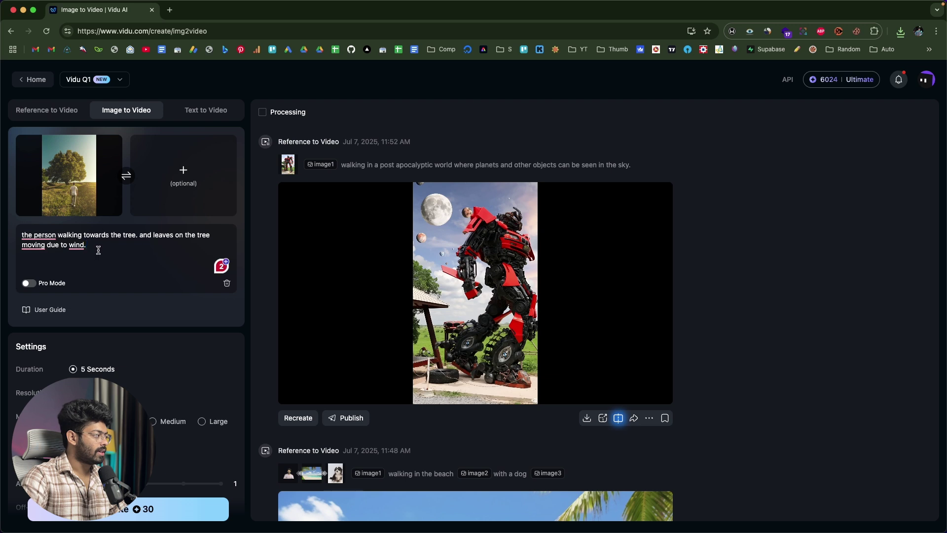
Review the generation settings and generate the tree video from the uploaded image and prompt
scroll(104, 260, "down", 2)
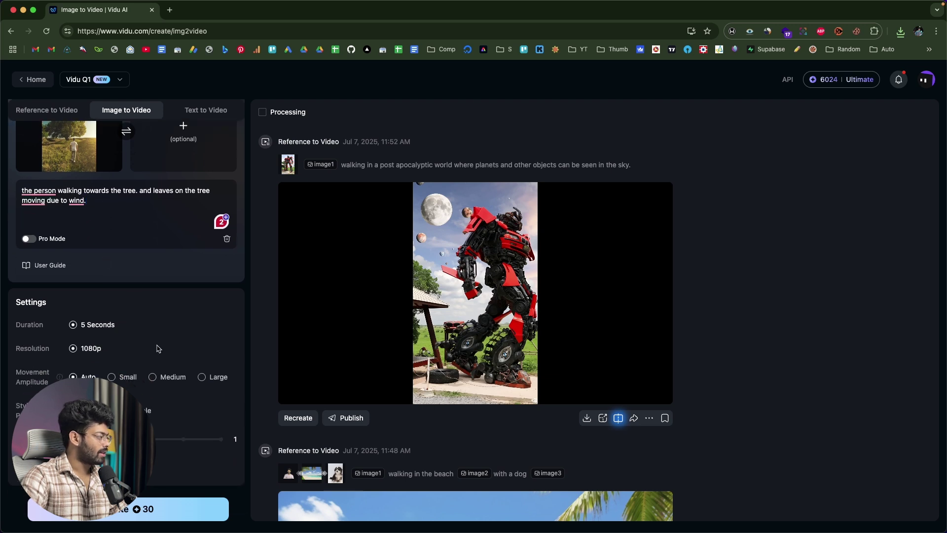
scroll(148, 345, "up", 2)
scroll(130, 351, "down", 2)
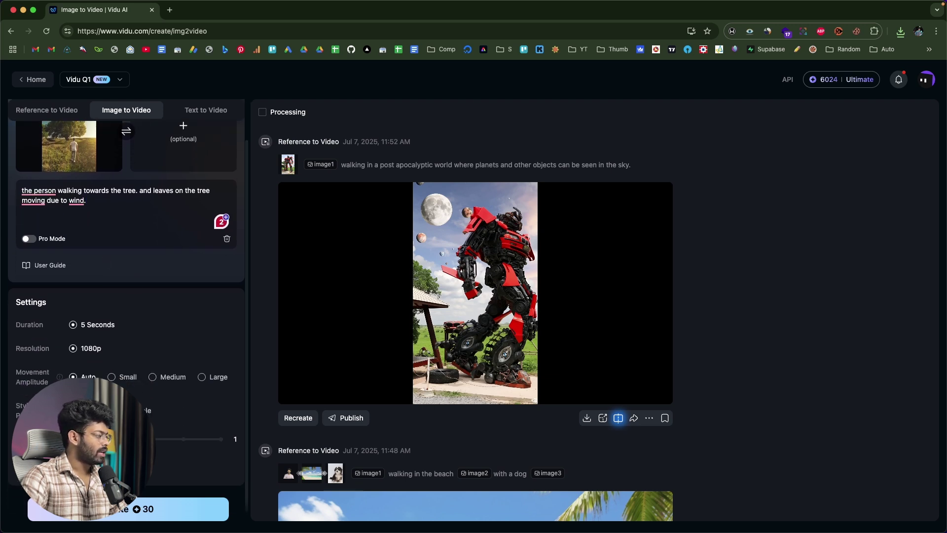
left_click(135, 508)
scroll(154, 347, "up", 2)
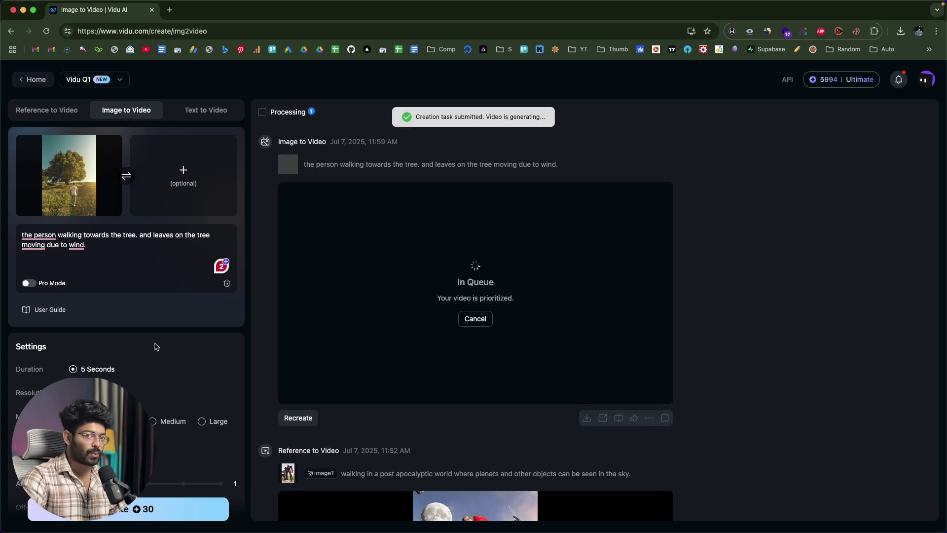
mouse_move(384, 322)
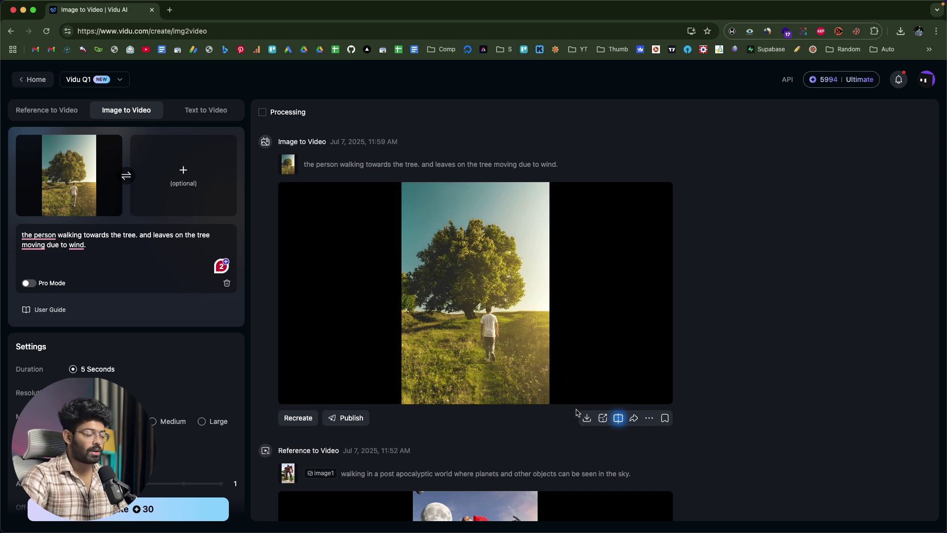
Generate a Text to Video clip: "An astronaut floating above a collapsing space station, Earth visible in the background, sparks and debris flying around, slow motion, cinematic quality"
left_click(213, 117)
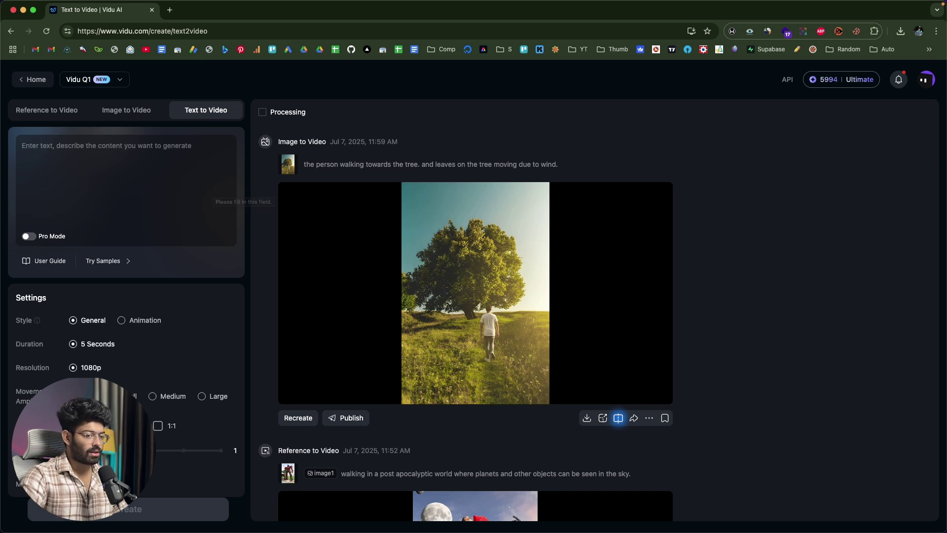
type("An astronaut floating above a collapsing space station, Earth visible in the background, sparks and debris flying around, slow motion, cinematic quality")
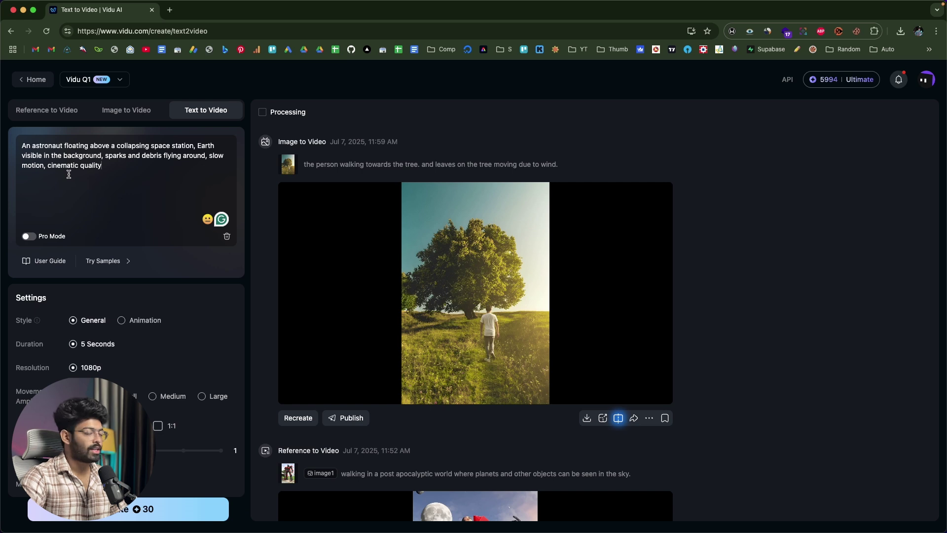
left_click_drag(135, 176, 18, 162)
left_click(90, 160)
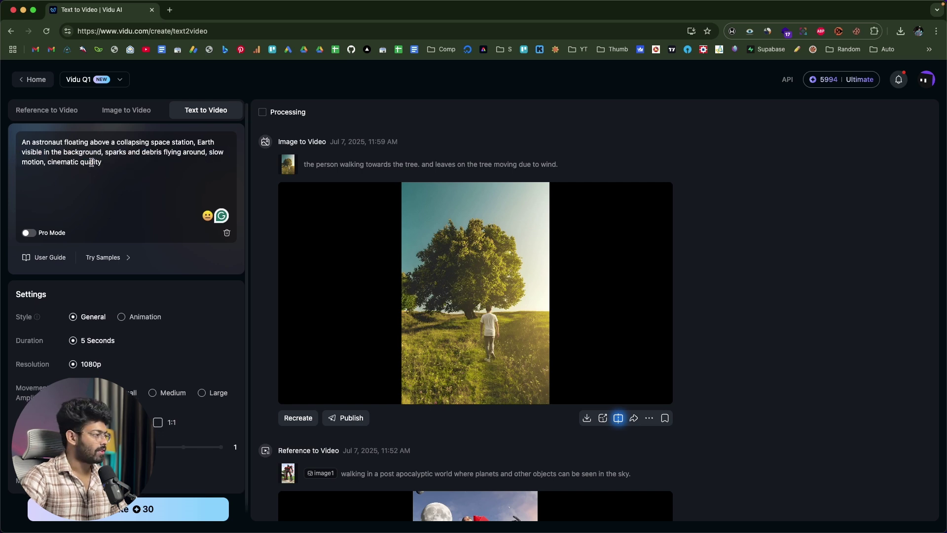
scroll(91, 158, "down", 1)
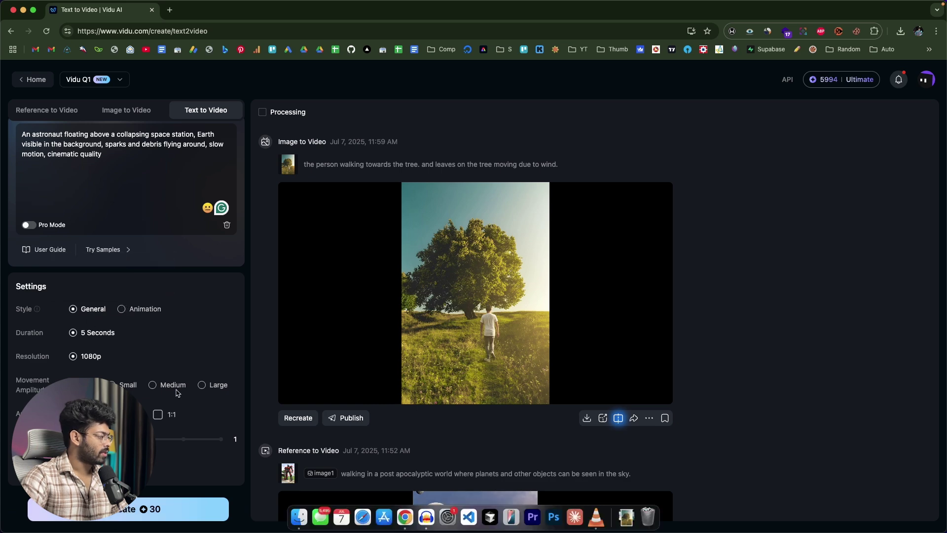
left_click(178, 509)
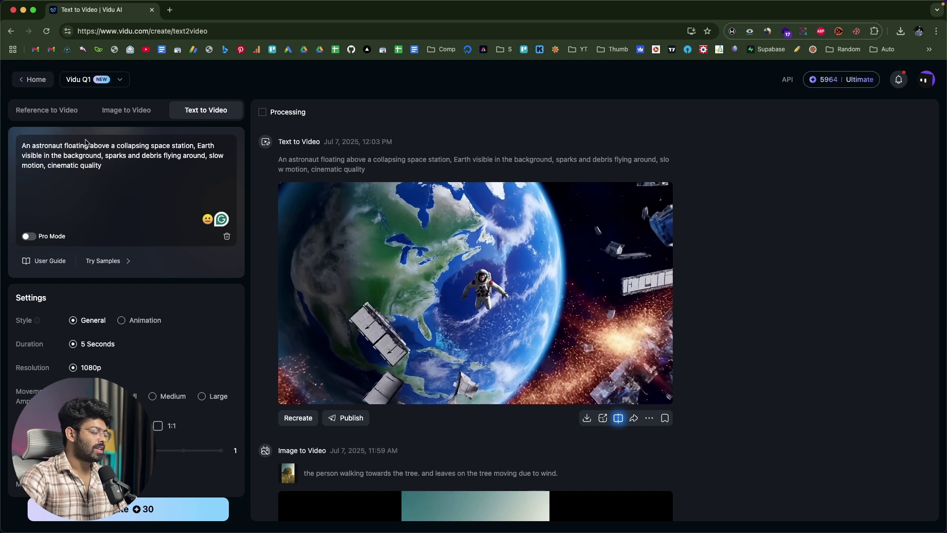
Review the Reference to Video, Image to Video and Text to Video tools one after another
left_click(57, 117)
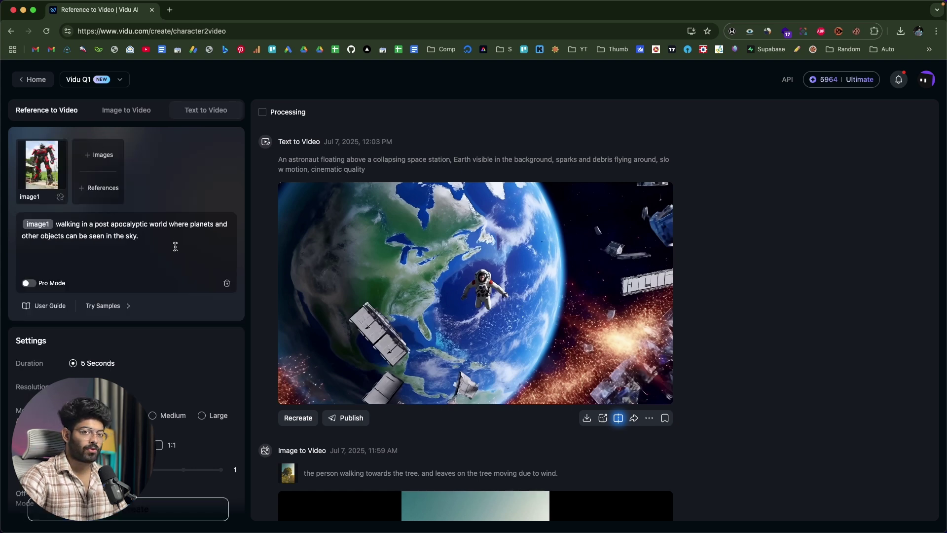
left_click(136, 113)
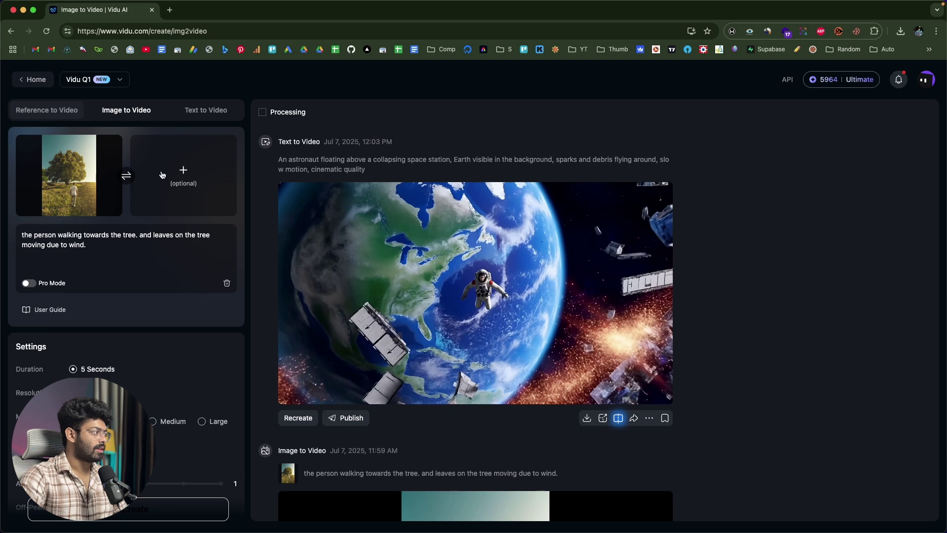
left_click(204, 115)
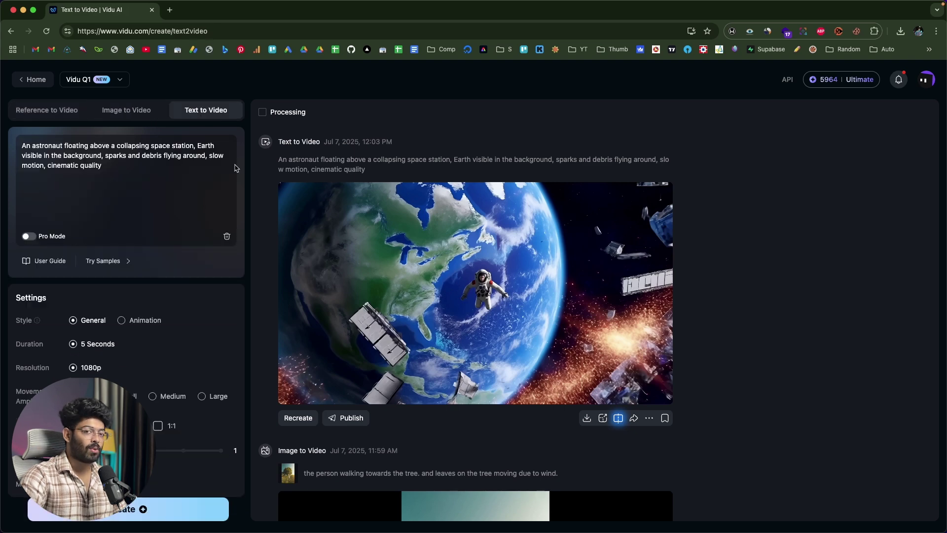
Open AI Sound Effects from the home page and generate audio from the sample prompt for upbeat Retro Latin Jazz
left_click(34, 80)
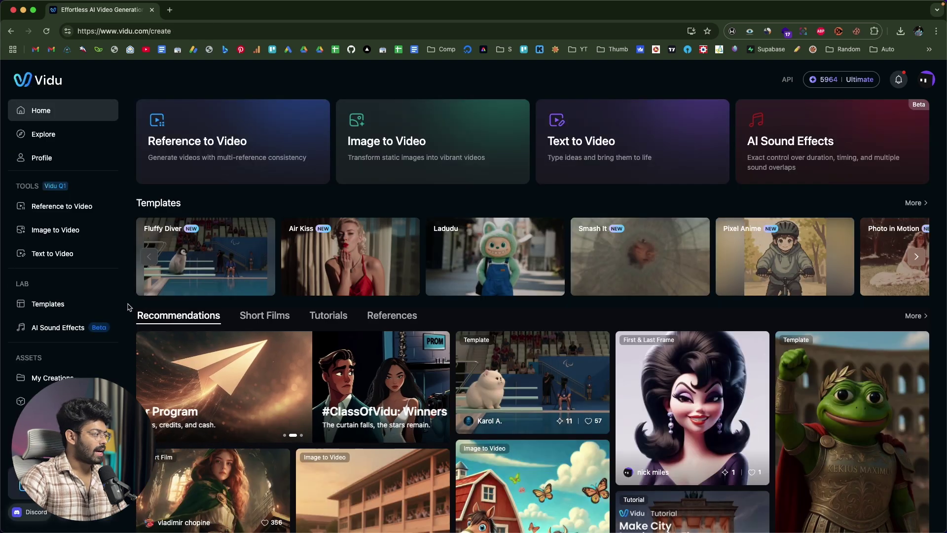
left_click(50, 336)
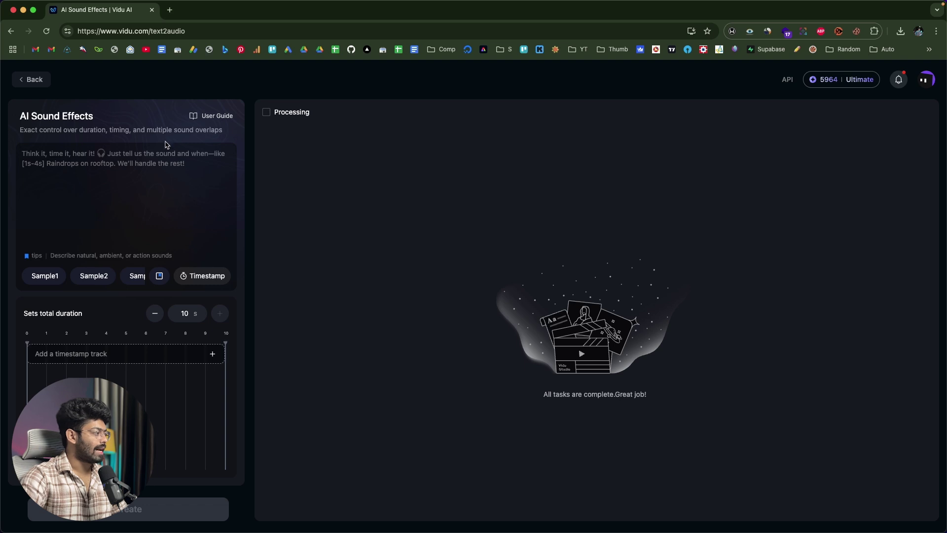
left_click(133, 277)
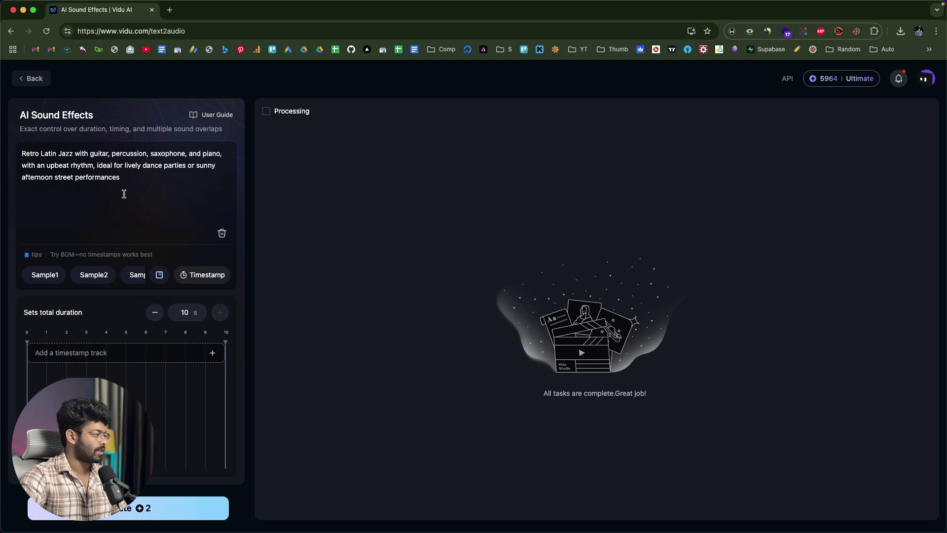
left_click(178, 509)
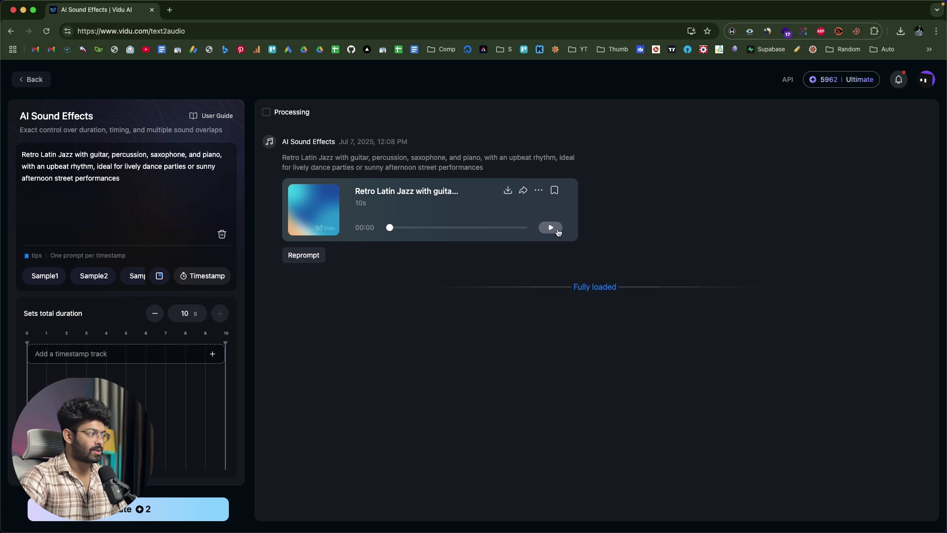
Play part of the generated Retro Latin Jazz audio, pause it and download the sound file
left_click(558, 231)
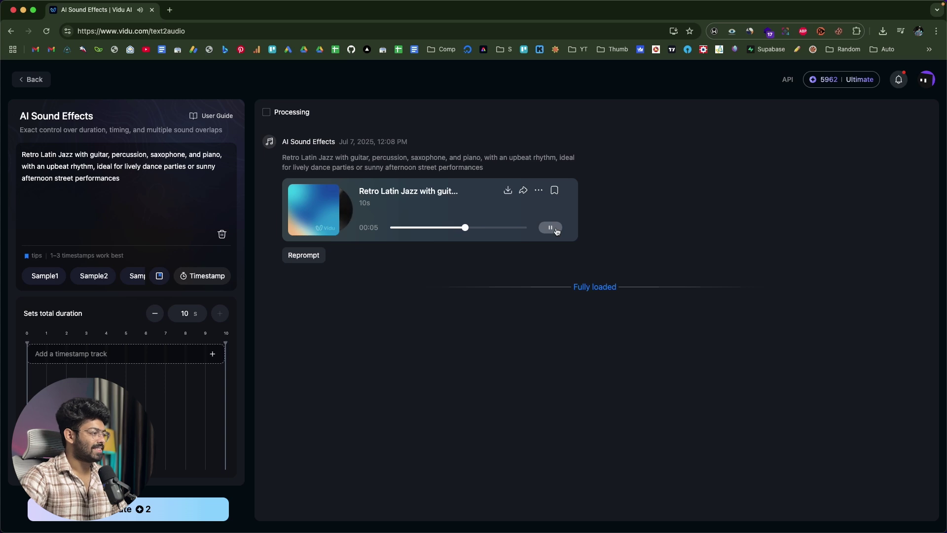
left_click(558, 231)
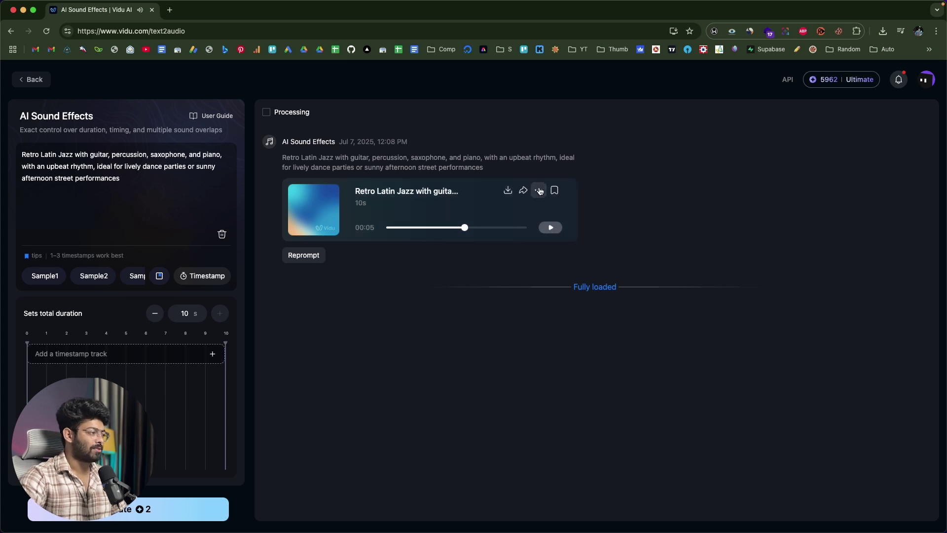
left_click(512, 191)
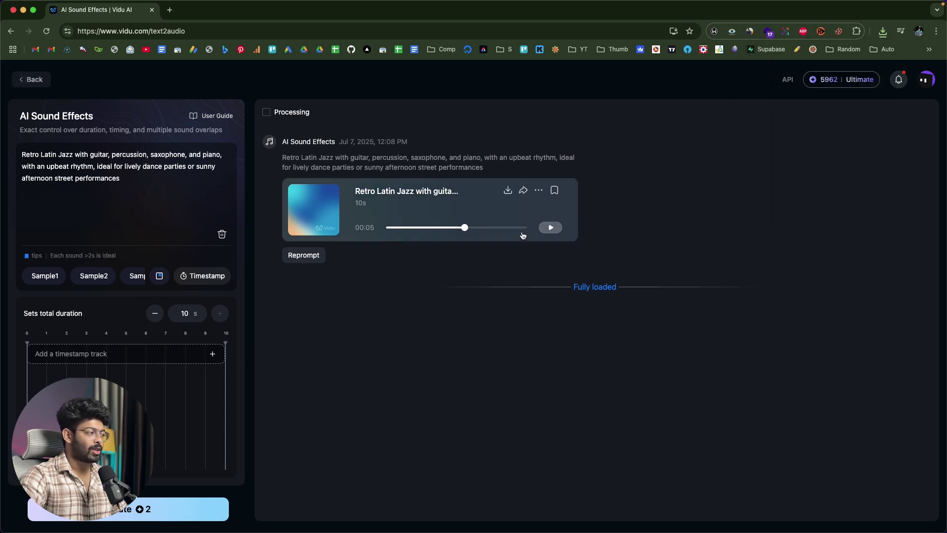
Leave AI Sound Effects, browse the effect templates on the Templates page and return to the home page
left_click(32, 80)
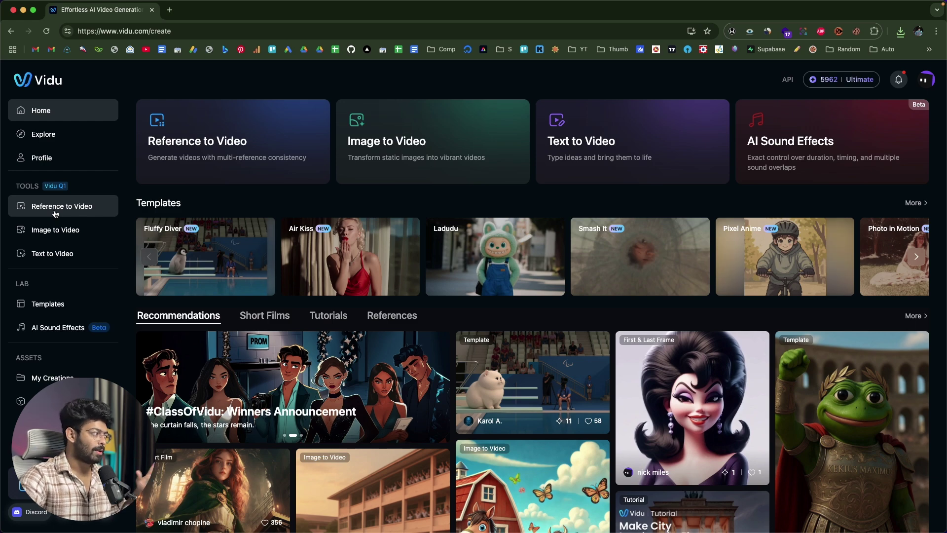
left_click(48, 304)
scroll(444, 246, "down", 5)
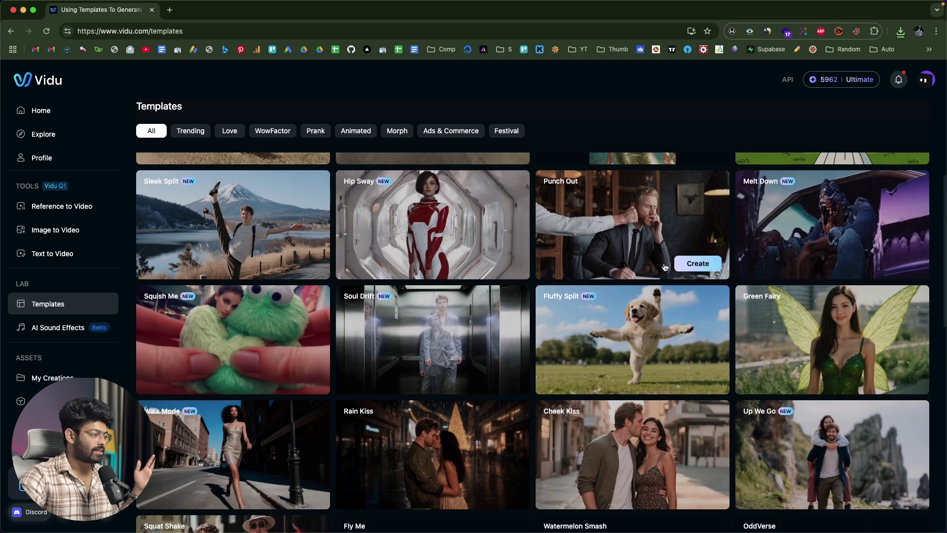
scroll(602, 303, "down", 5)
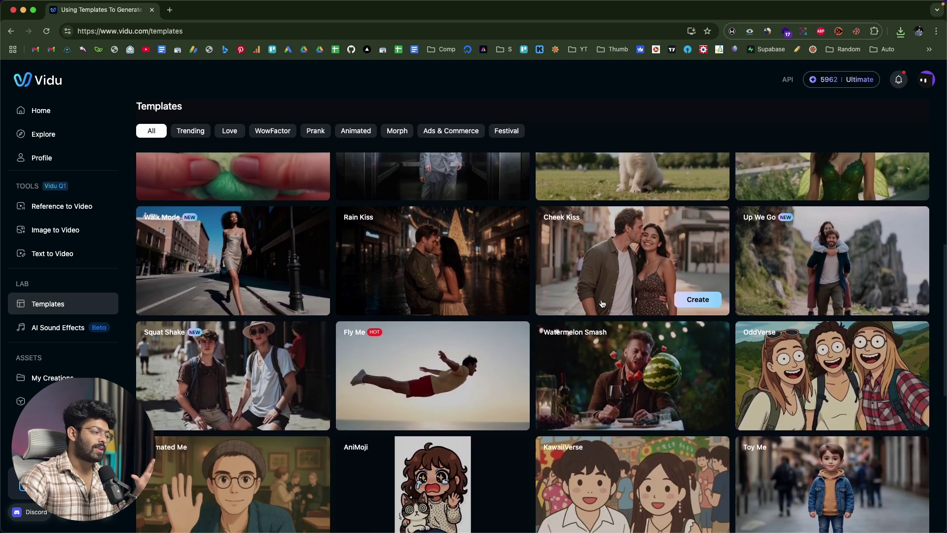
scroll(651, 259, "down", 1)
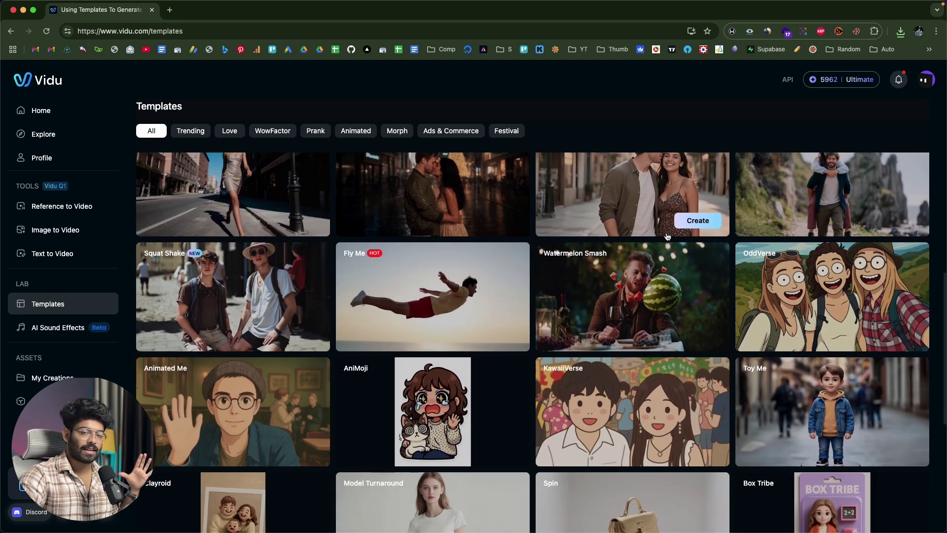
scroll(502, 288, "up", 10)
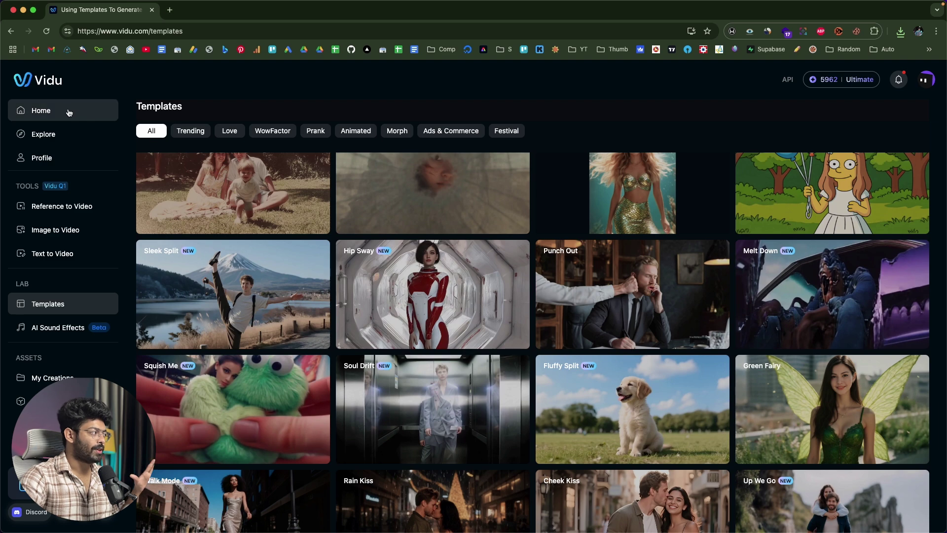
left_click(69, 112)
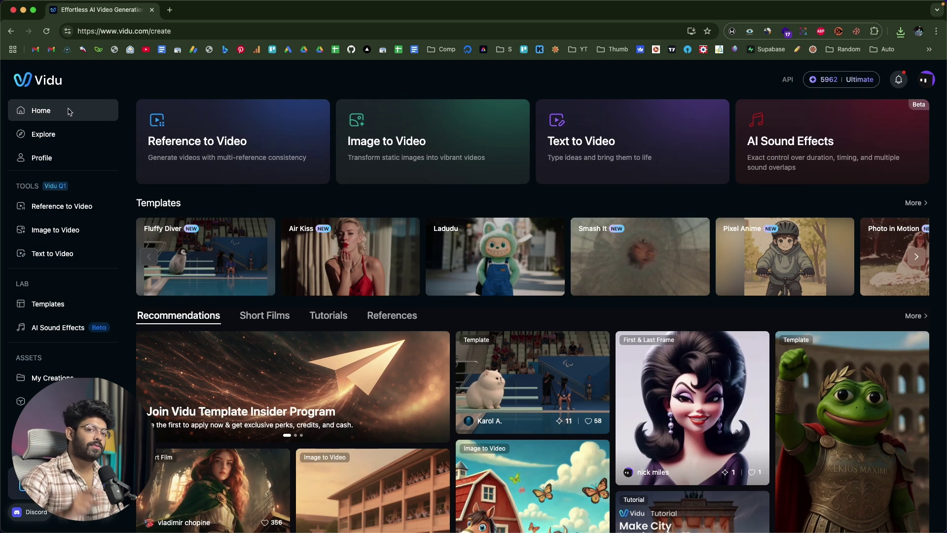